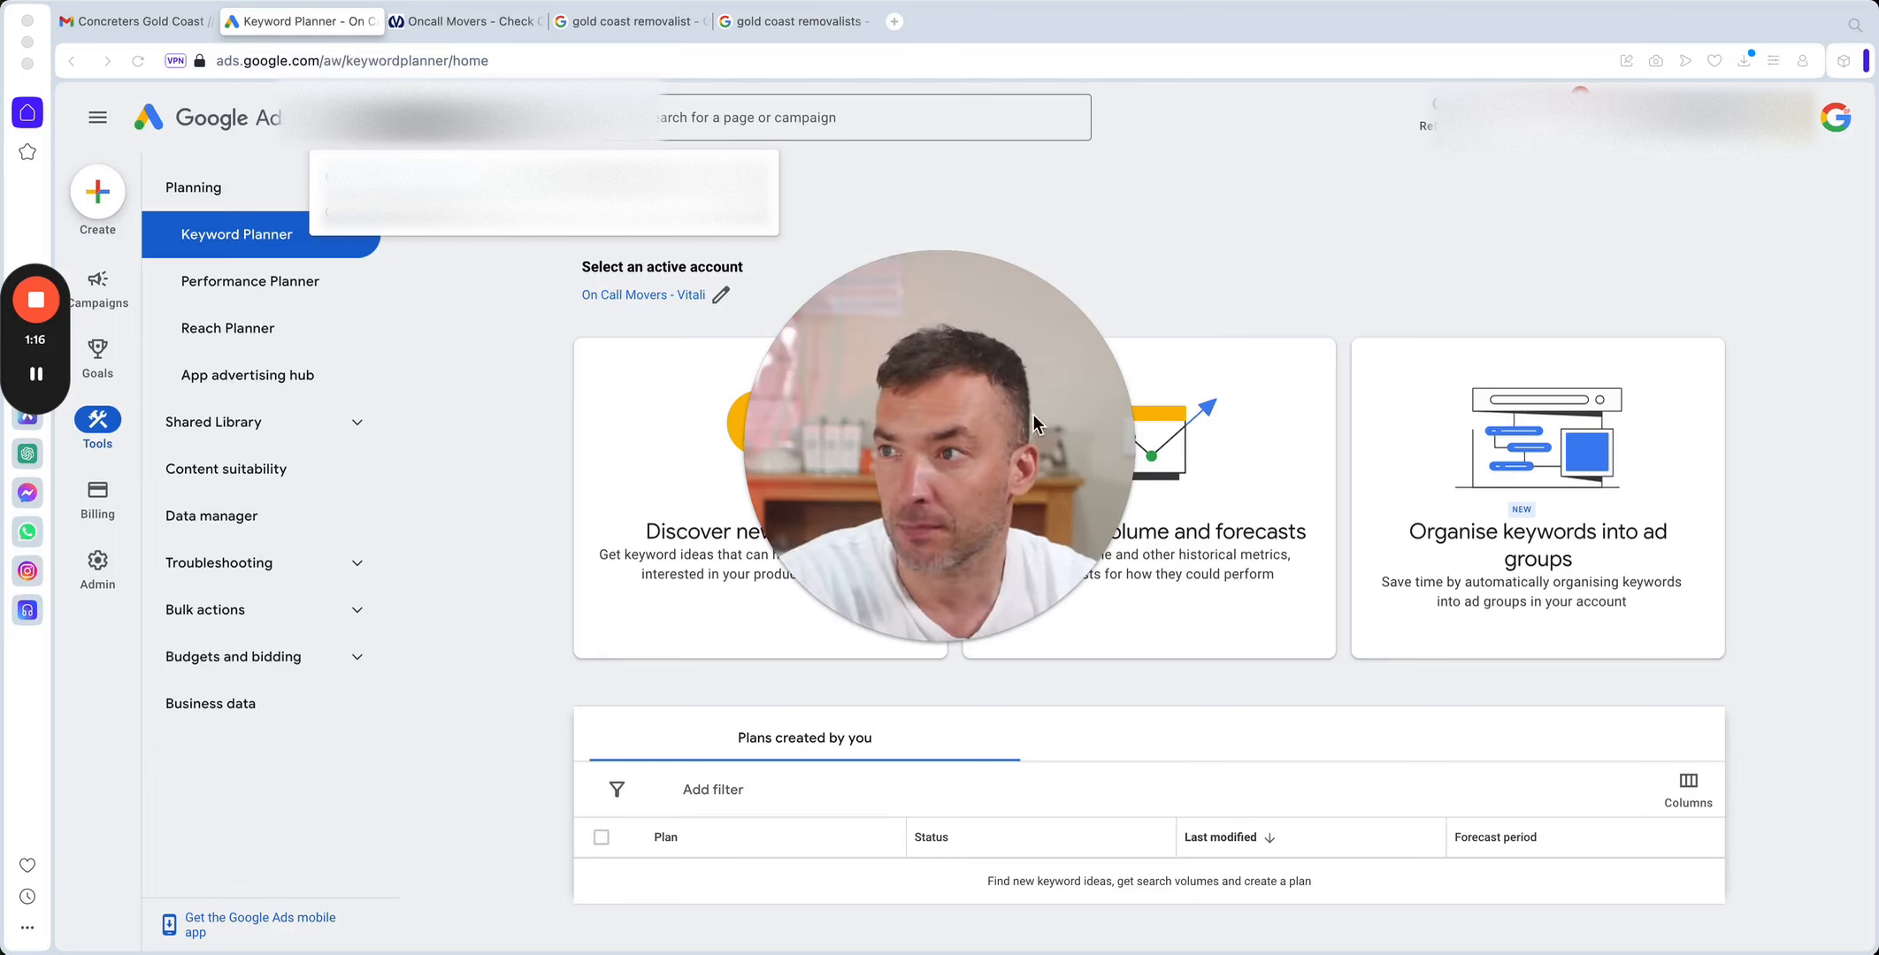
pyautogui.moveTo(1032, 414); pyautogui.dragTo(327, 796)
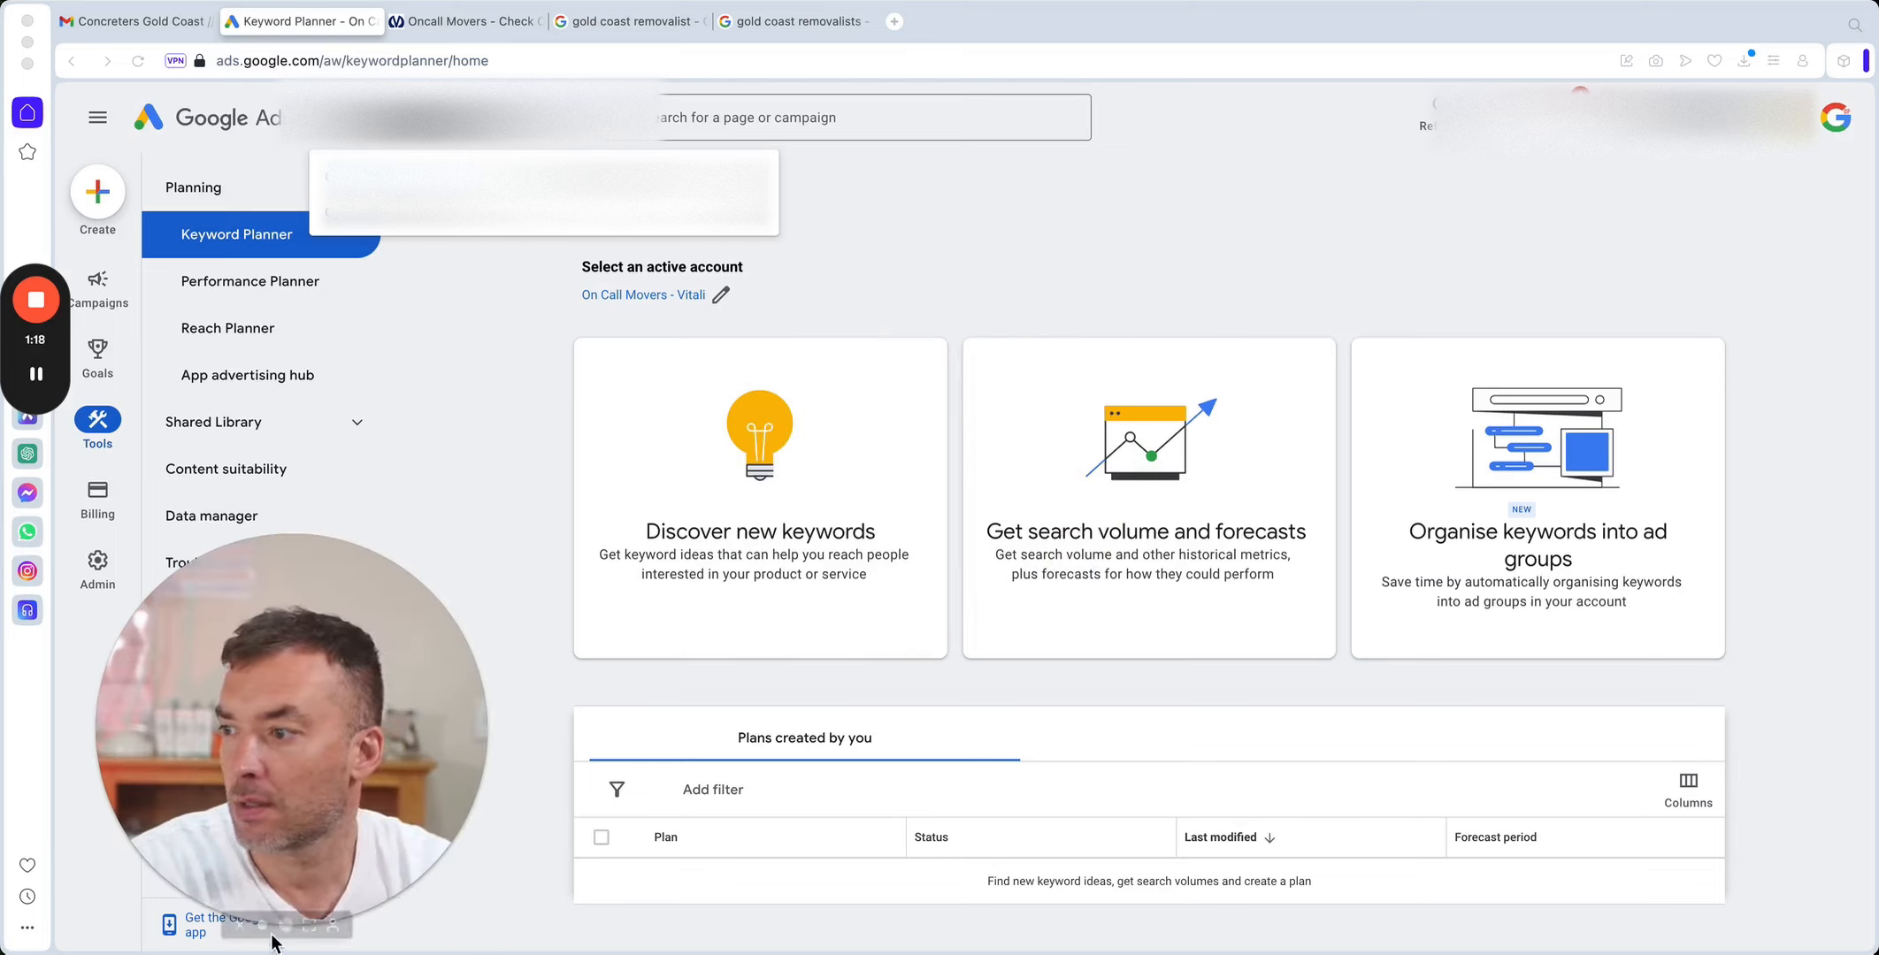
pyautogui.click(261, 924)
pyautogui.moveTo(217, 842); pyautogui.dragTo(1781, 841)
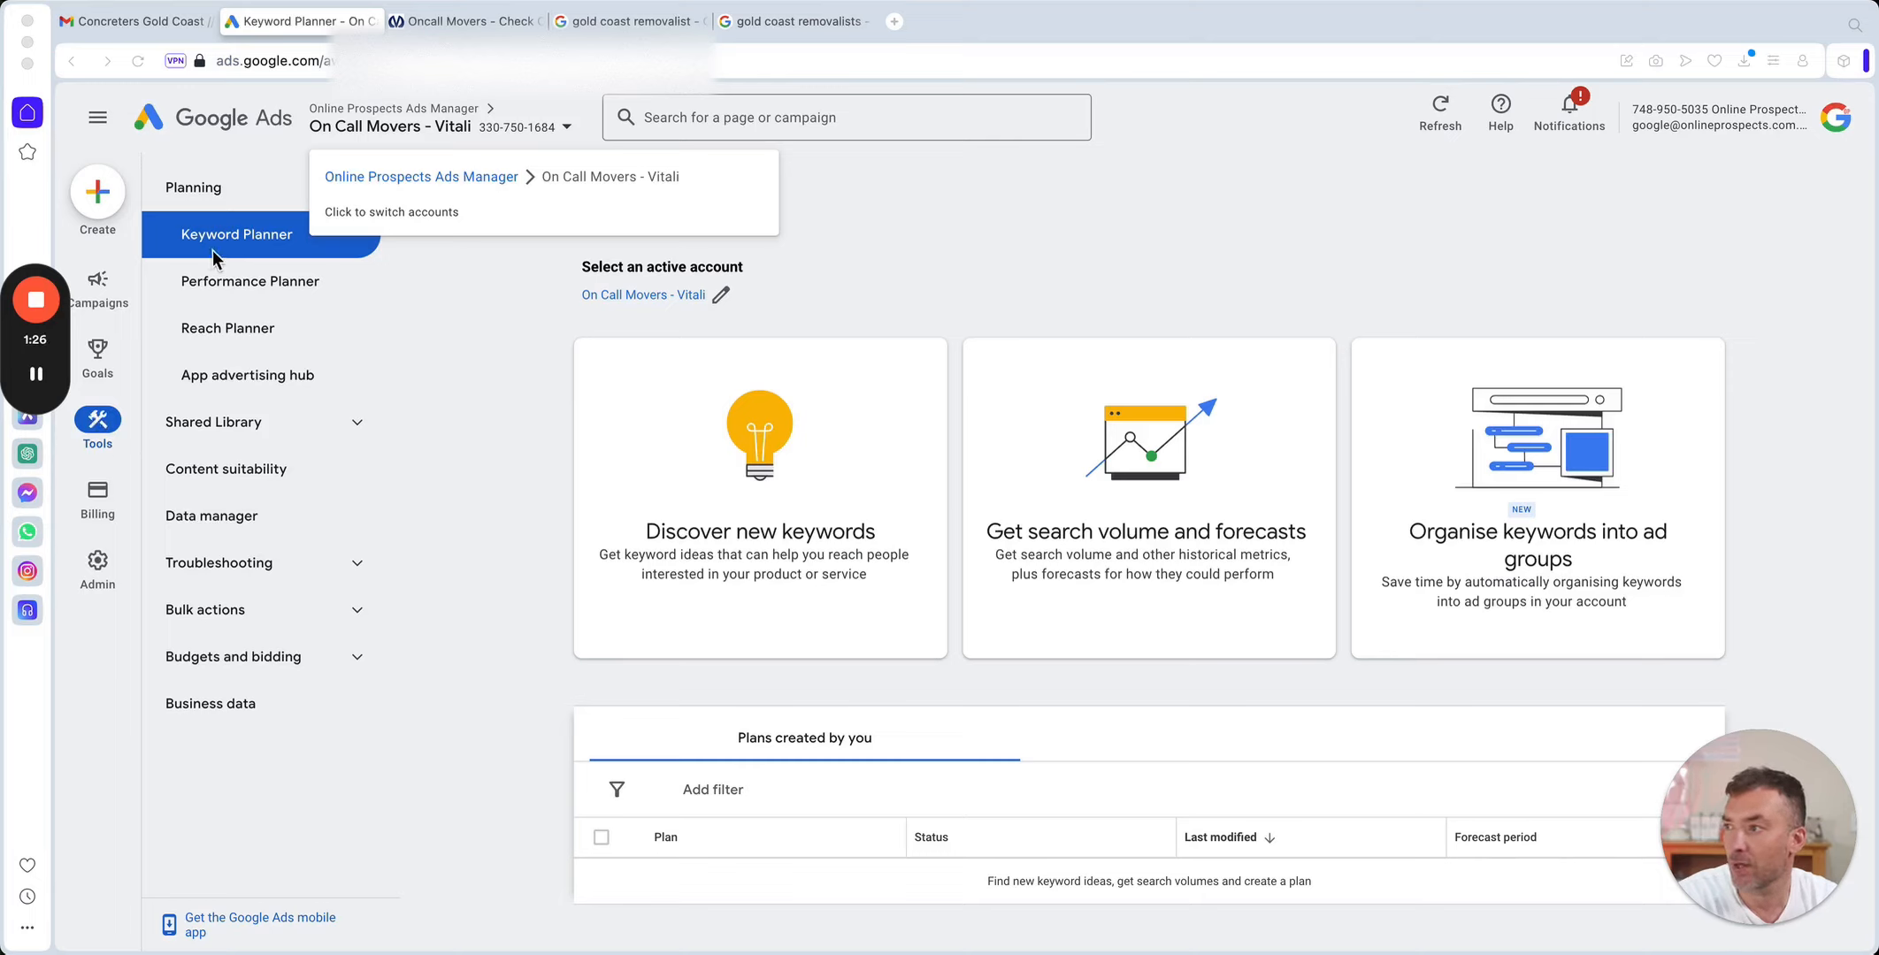
# Start discovering new keywords and enter "plumbers melbourne" as the product or service.
pyautogui.click(826, 238)
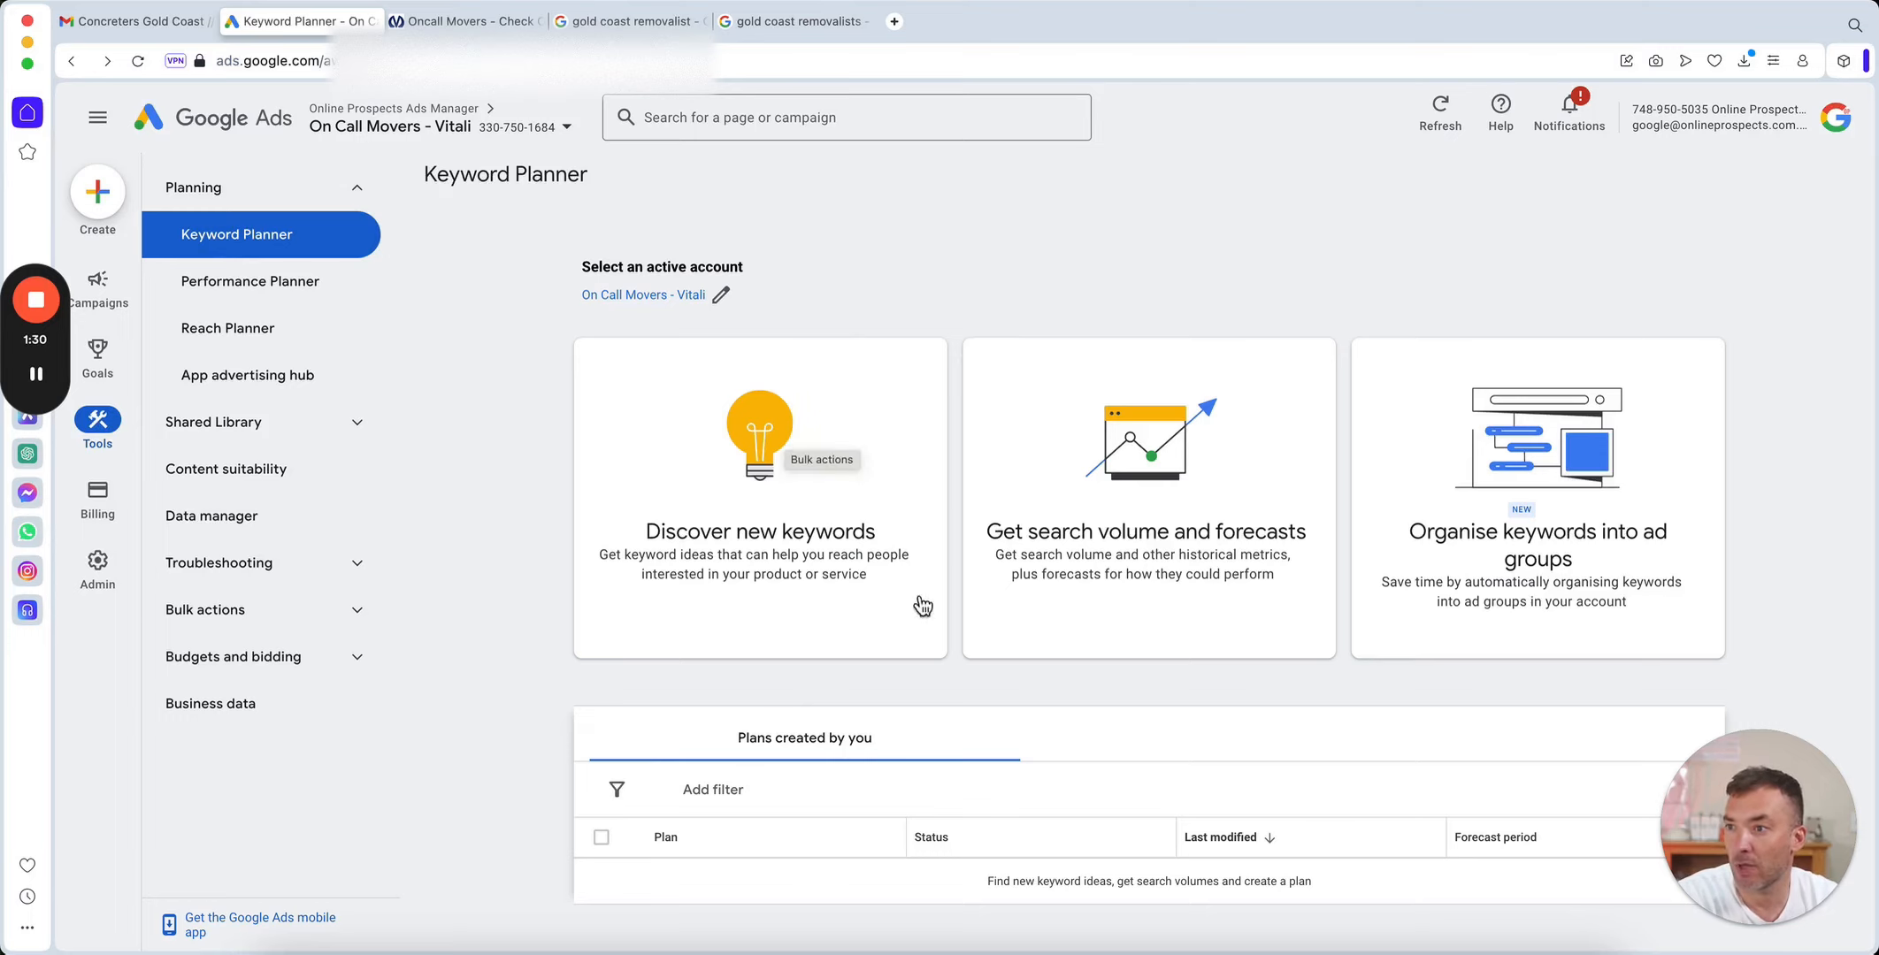
pyautogui.click(752, 427)
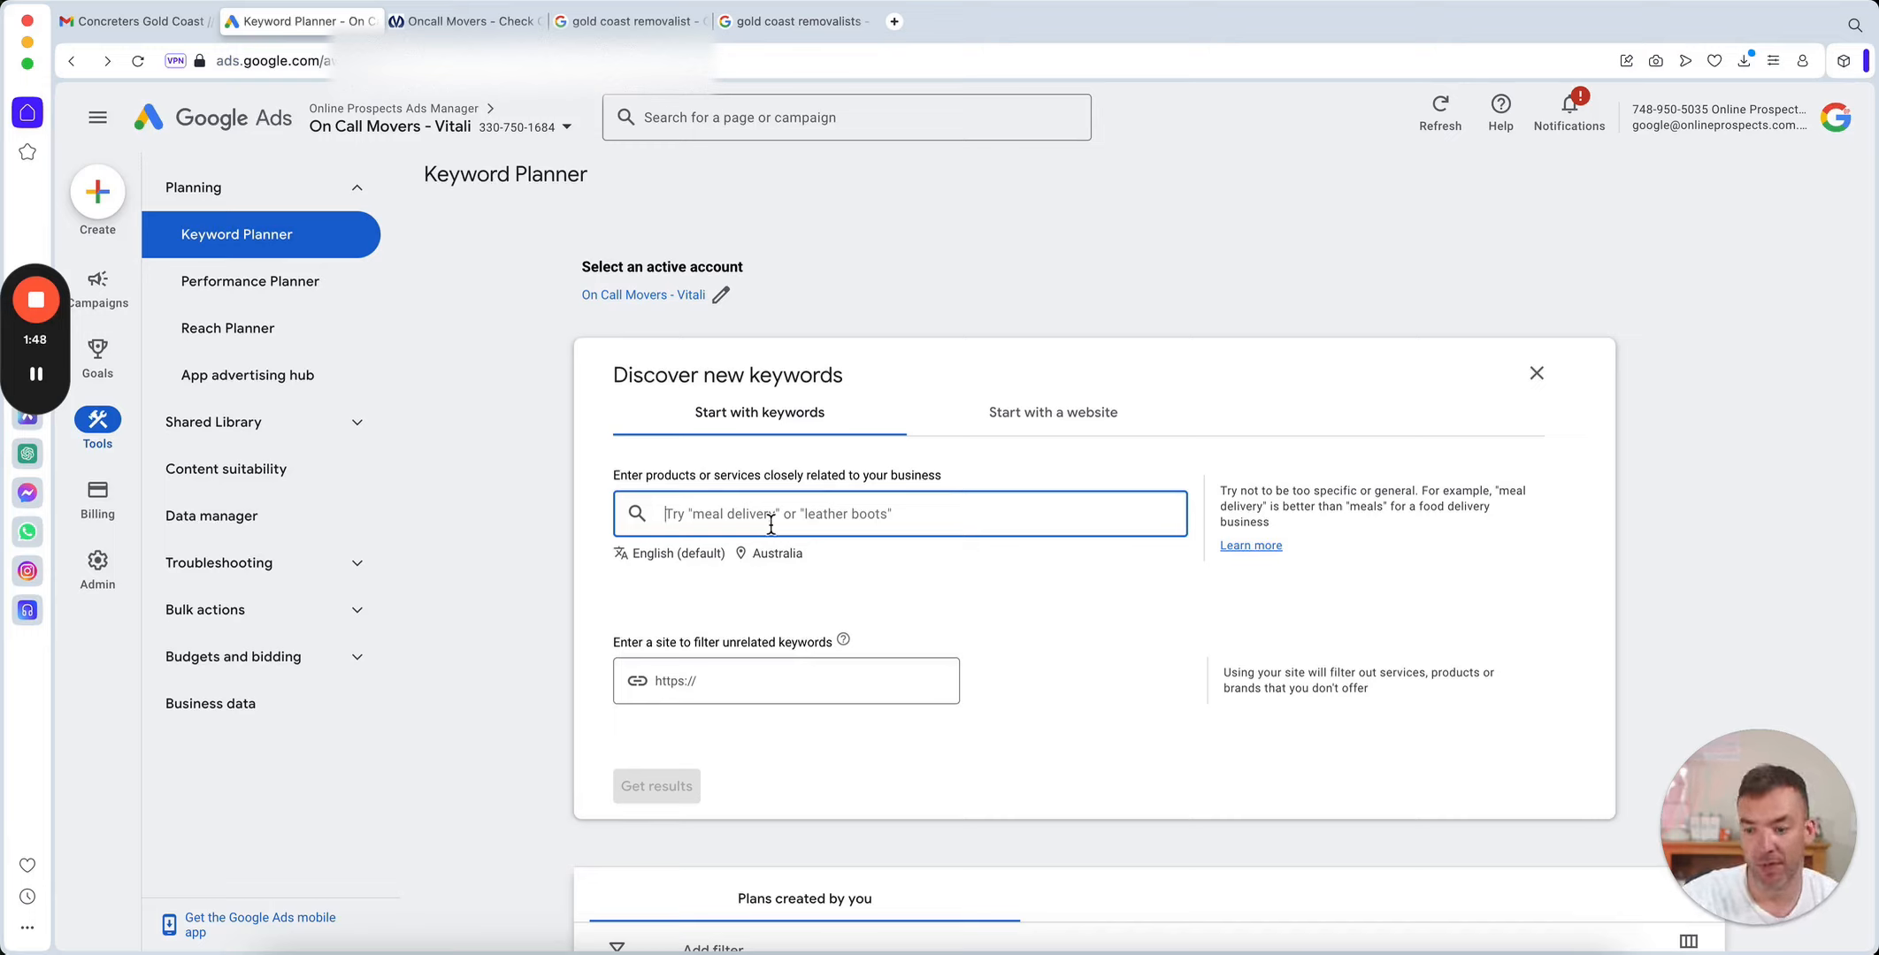
pyautogui.write('pl')
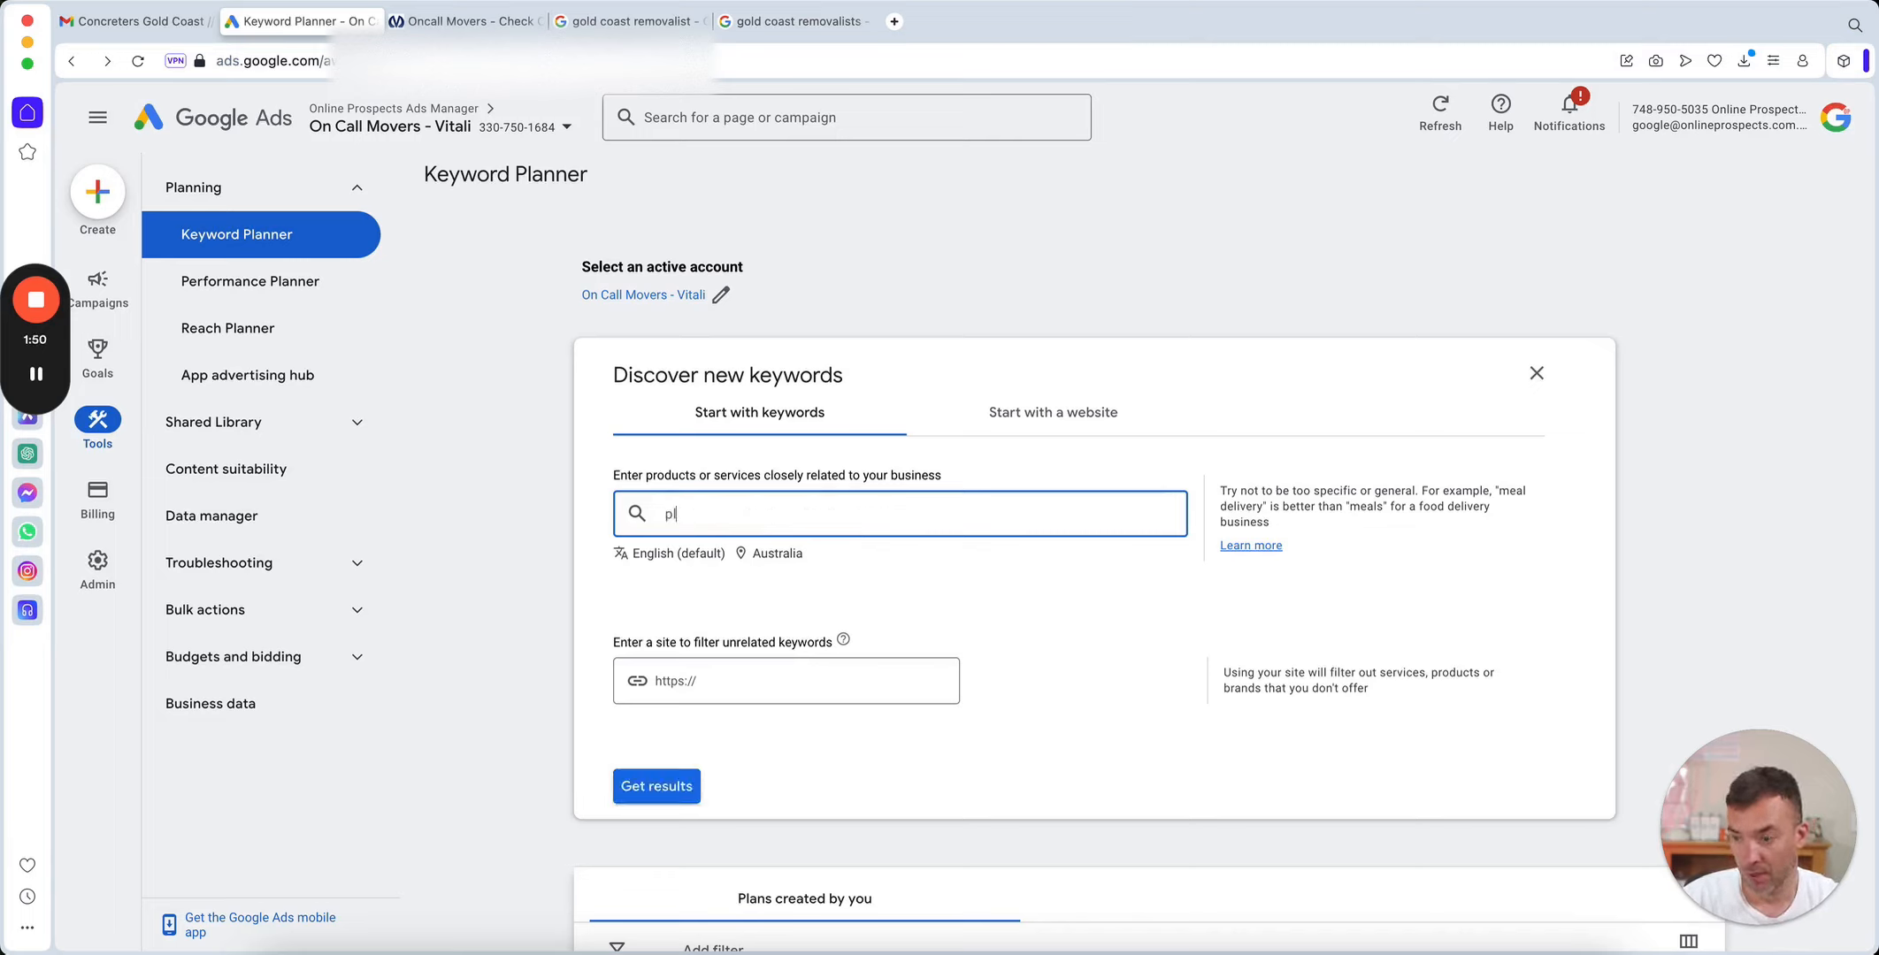
pyautogui.write('umbers ')
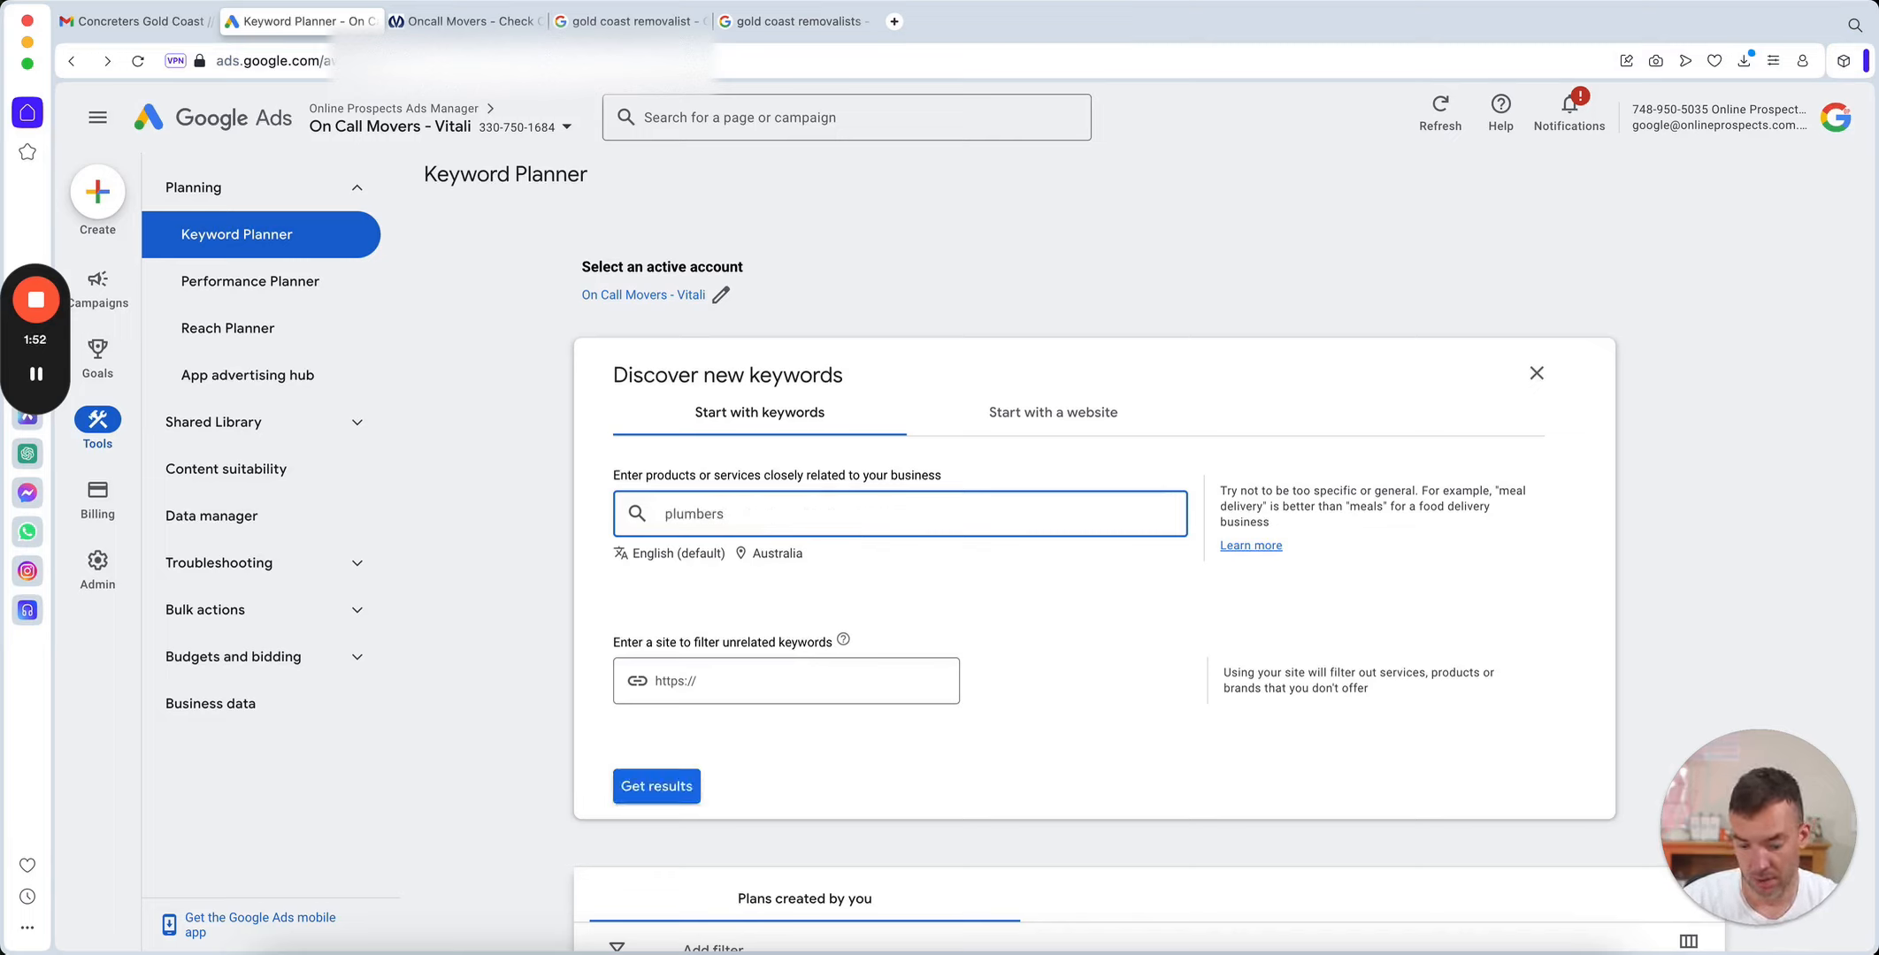
pyautogui.write('melbour')
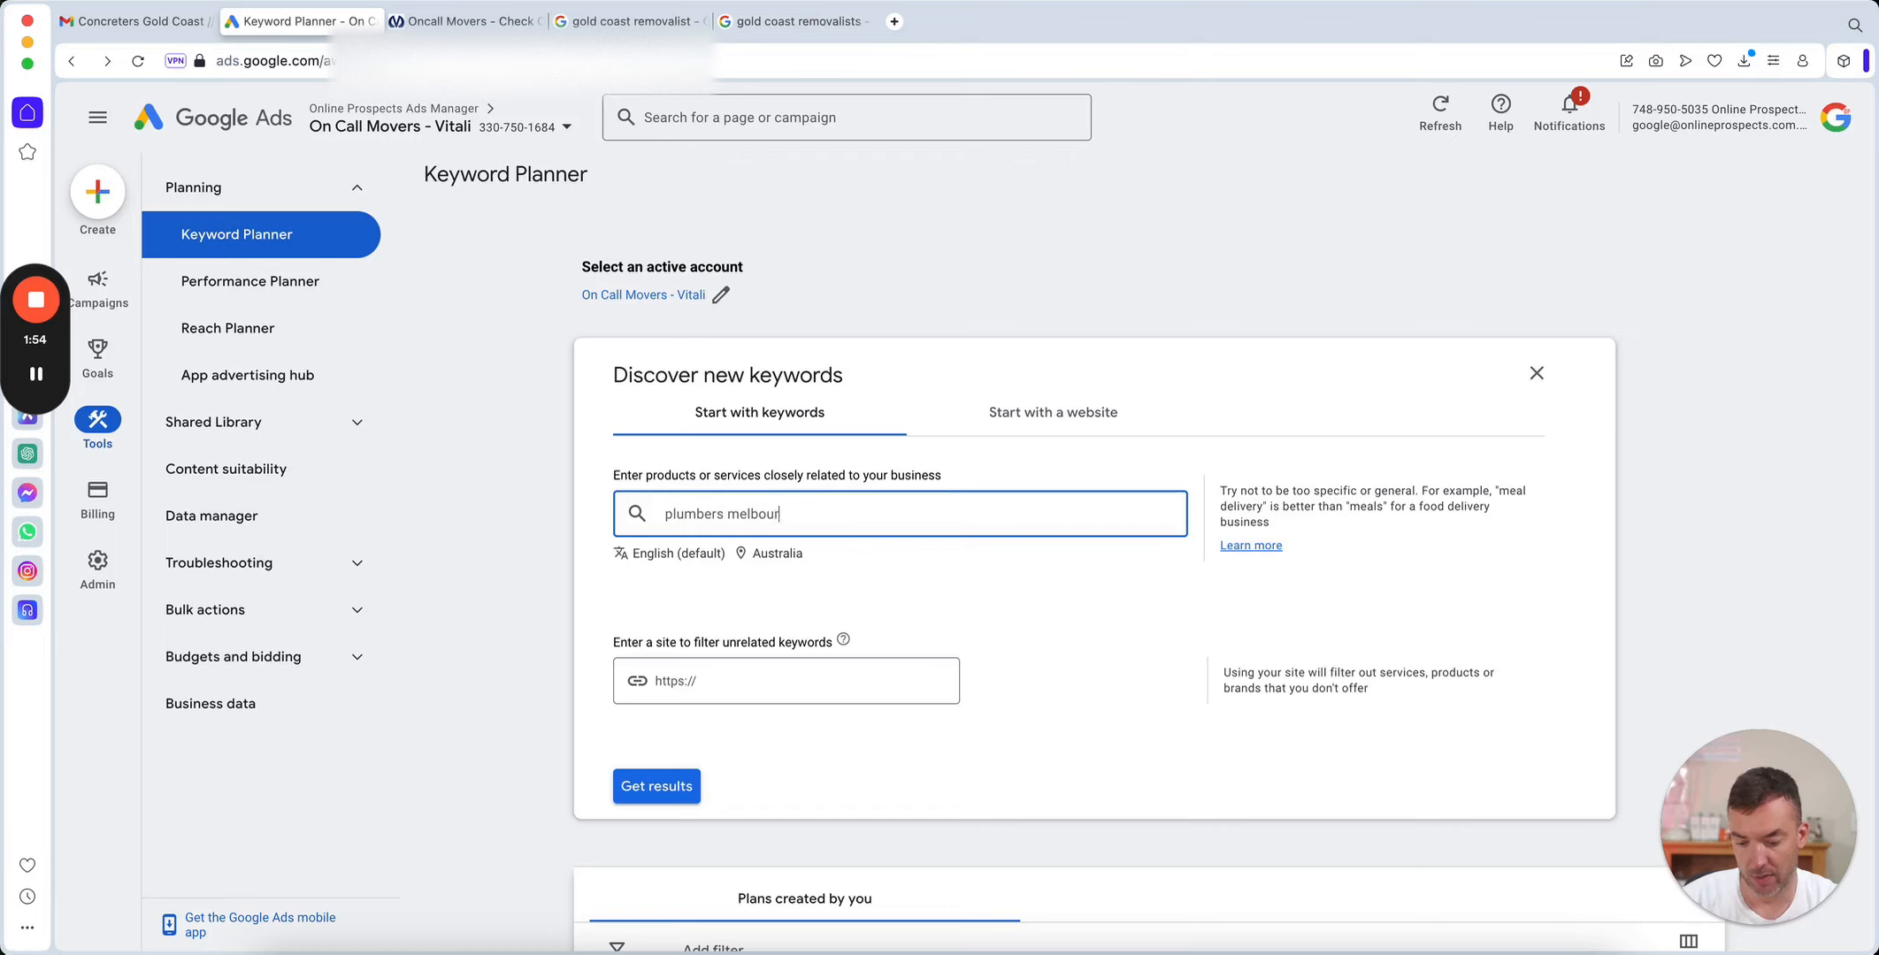
pyautogui.write('ne')
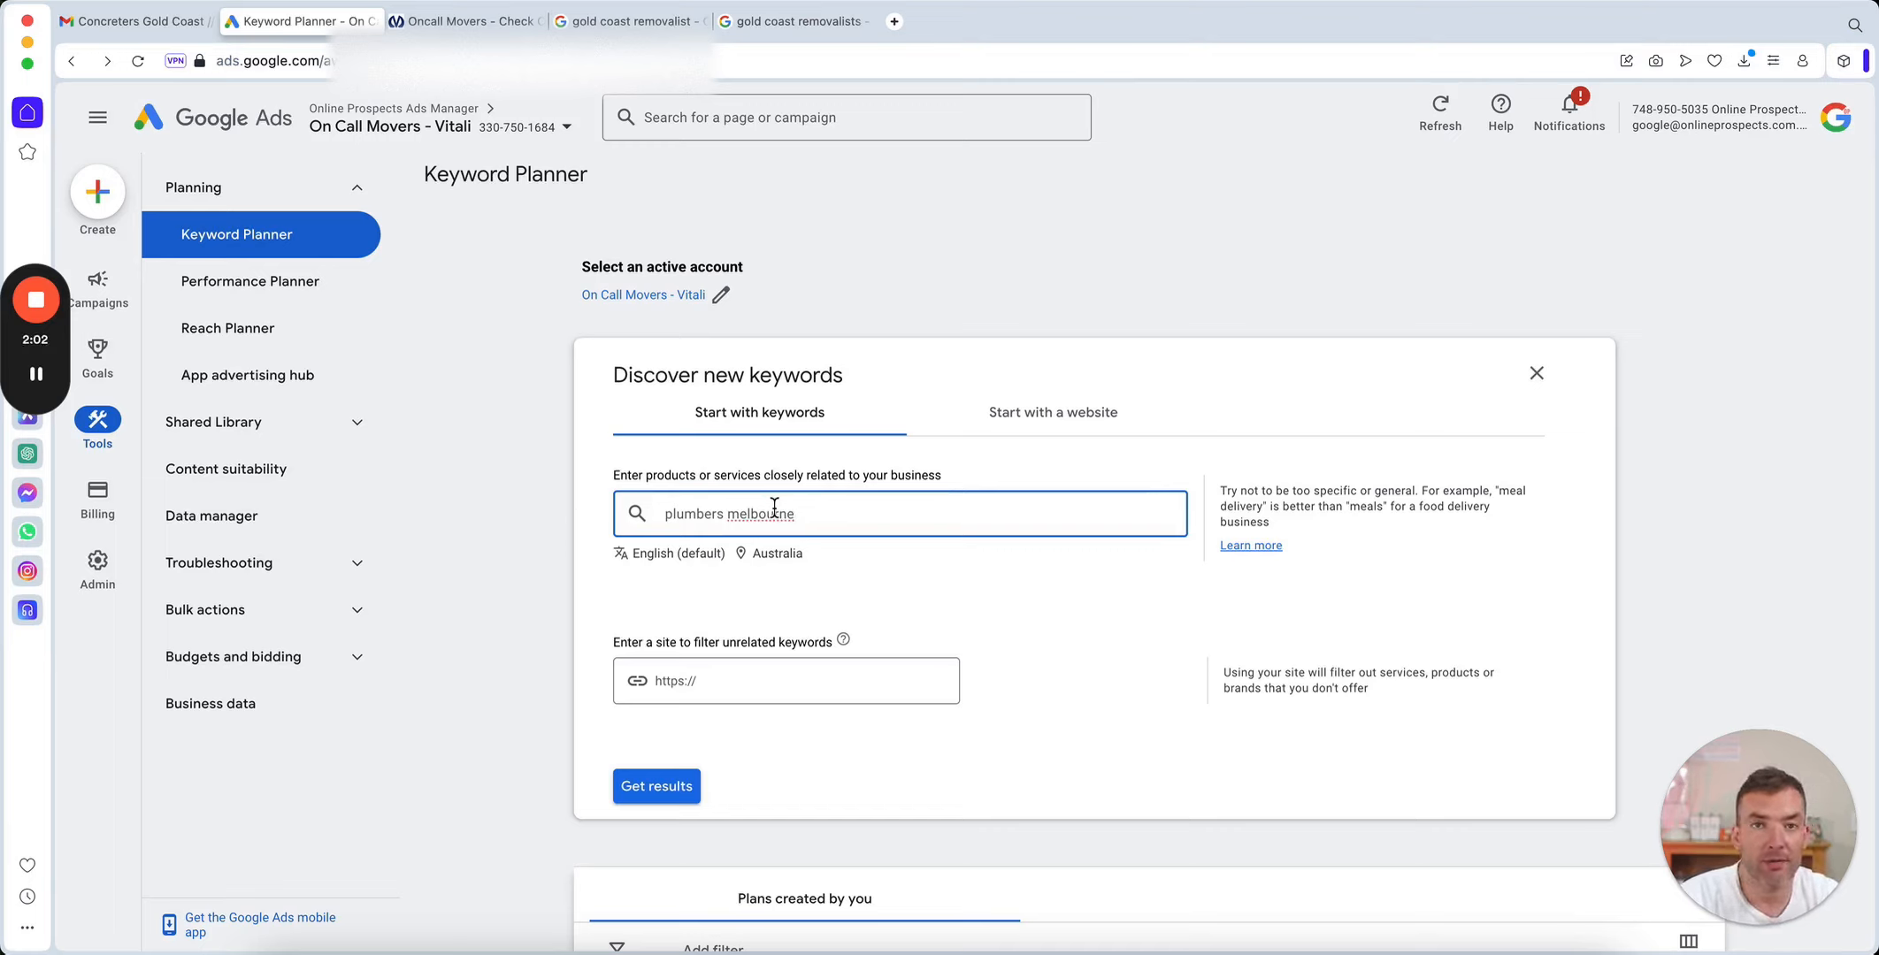
# Change the search term to the singular "plumber melbourne" and get its keyword ideas.
pyautogui.click(728, 518)
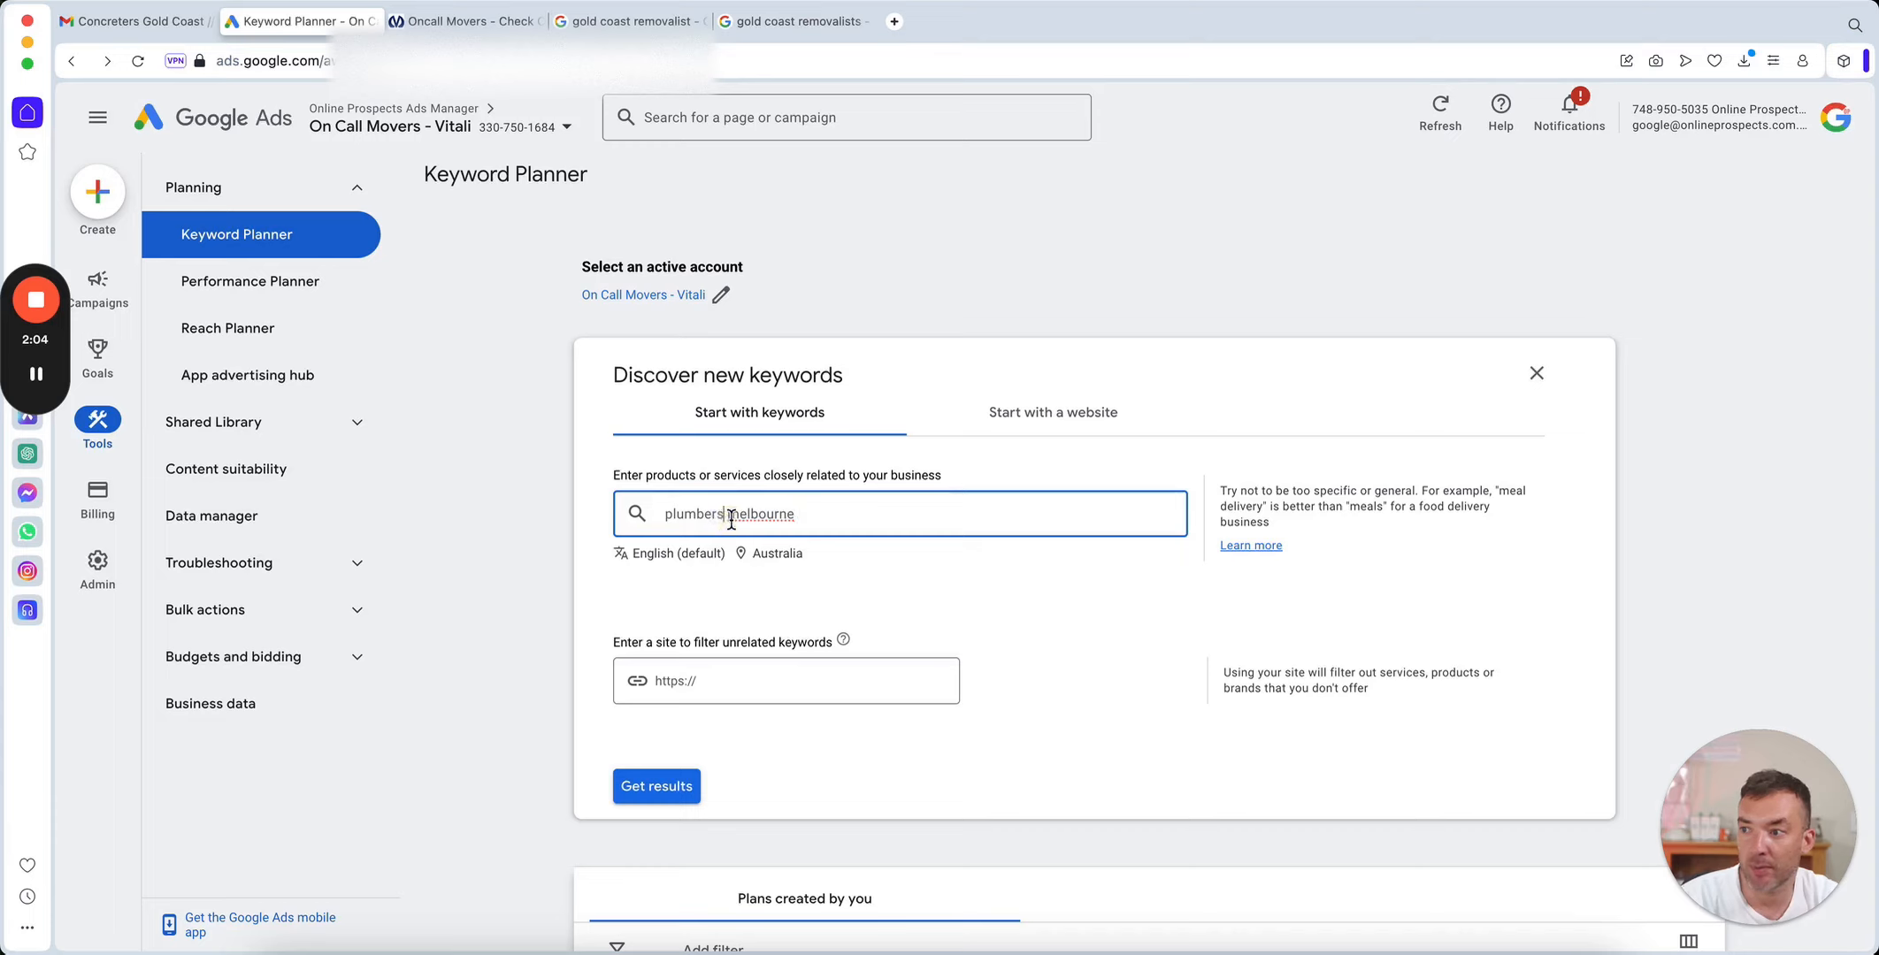
pyautogui.press('BackSpace')
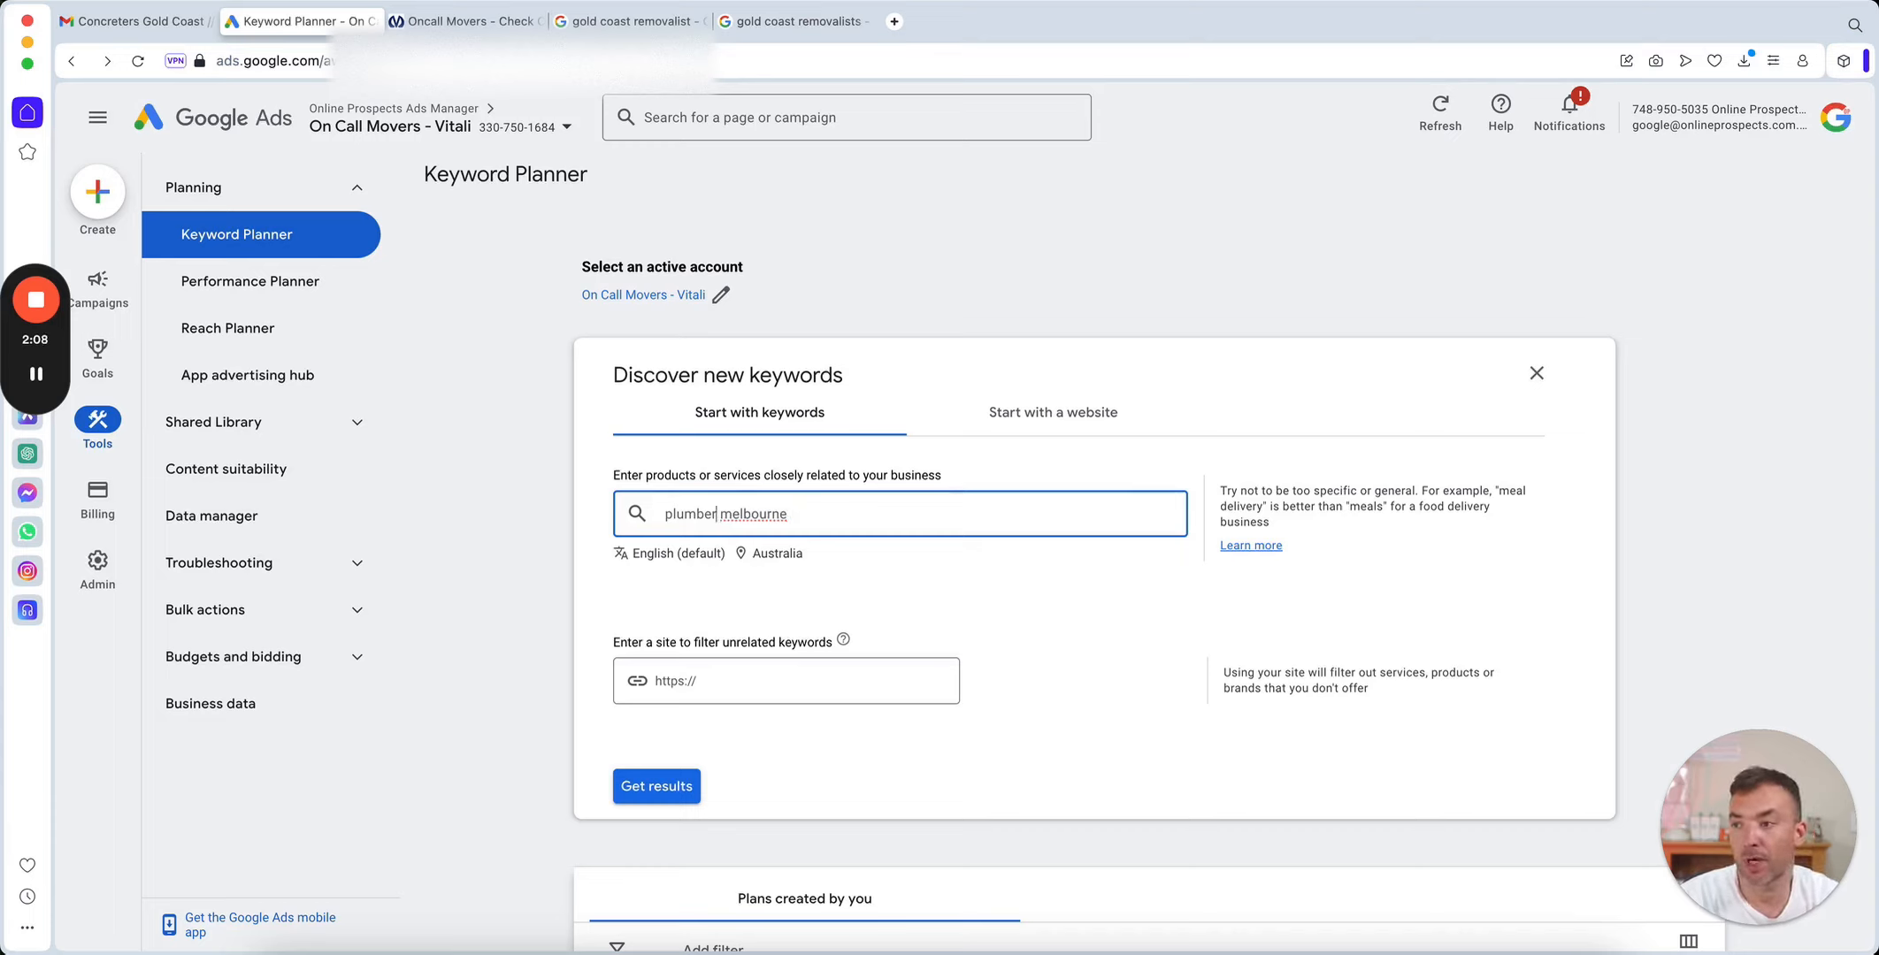
pyautogui.click(661, 790)
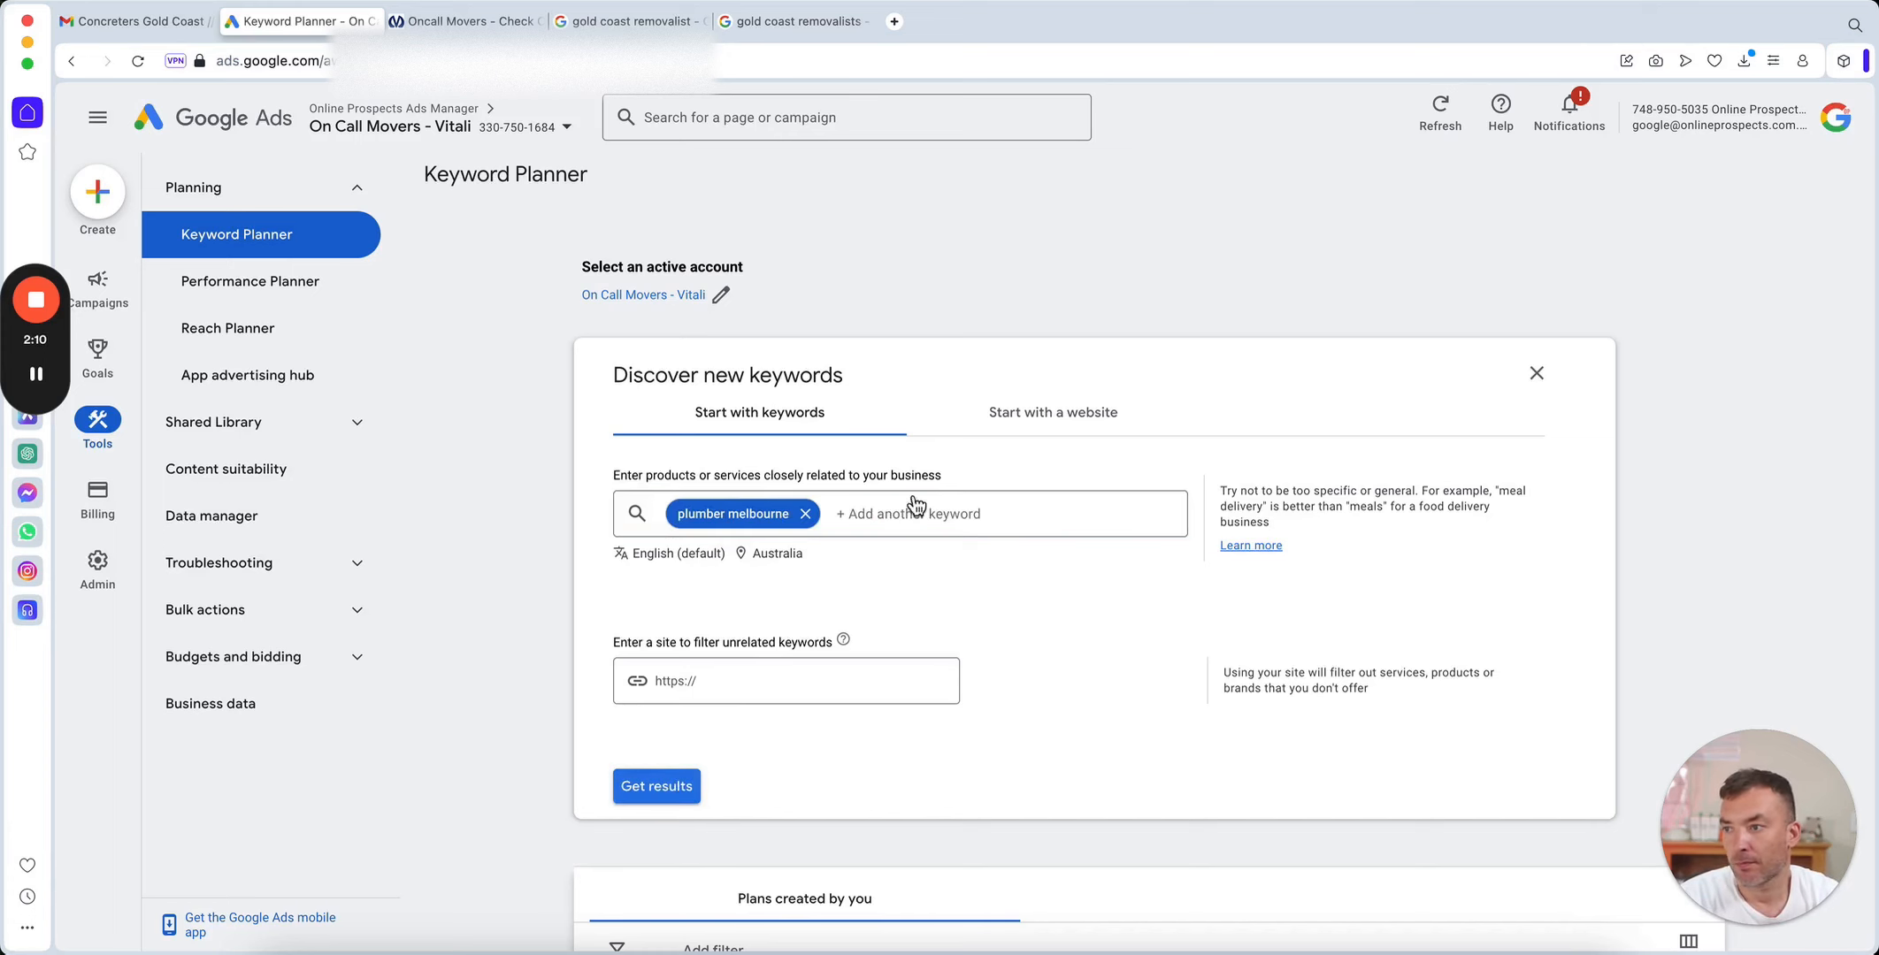
pyautogui.click(670, 788)
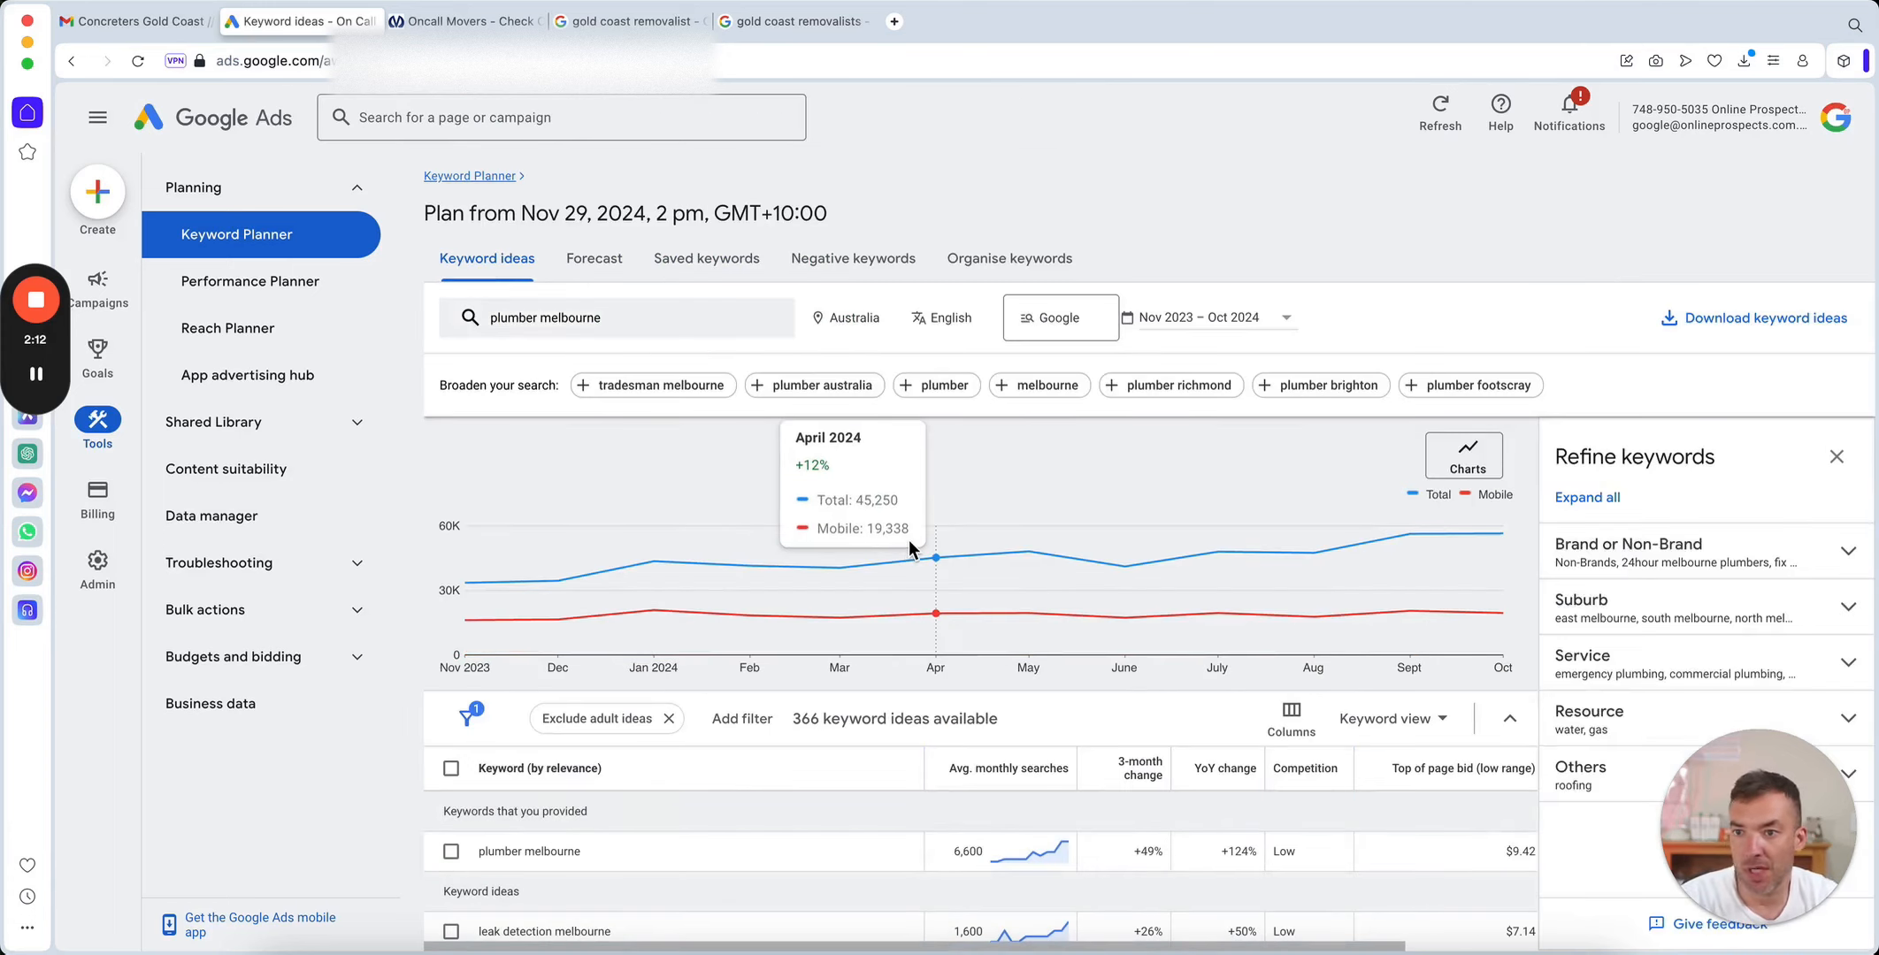
# Examine the average monthly searches for "plumber melbourne" and the related keyword ideas.
pyautogui.scroll(-3, 855, 681)
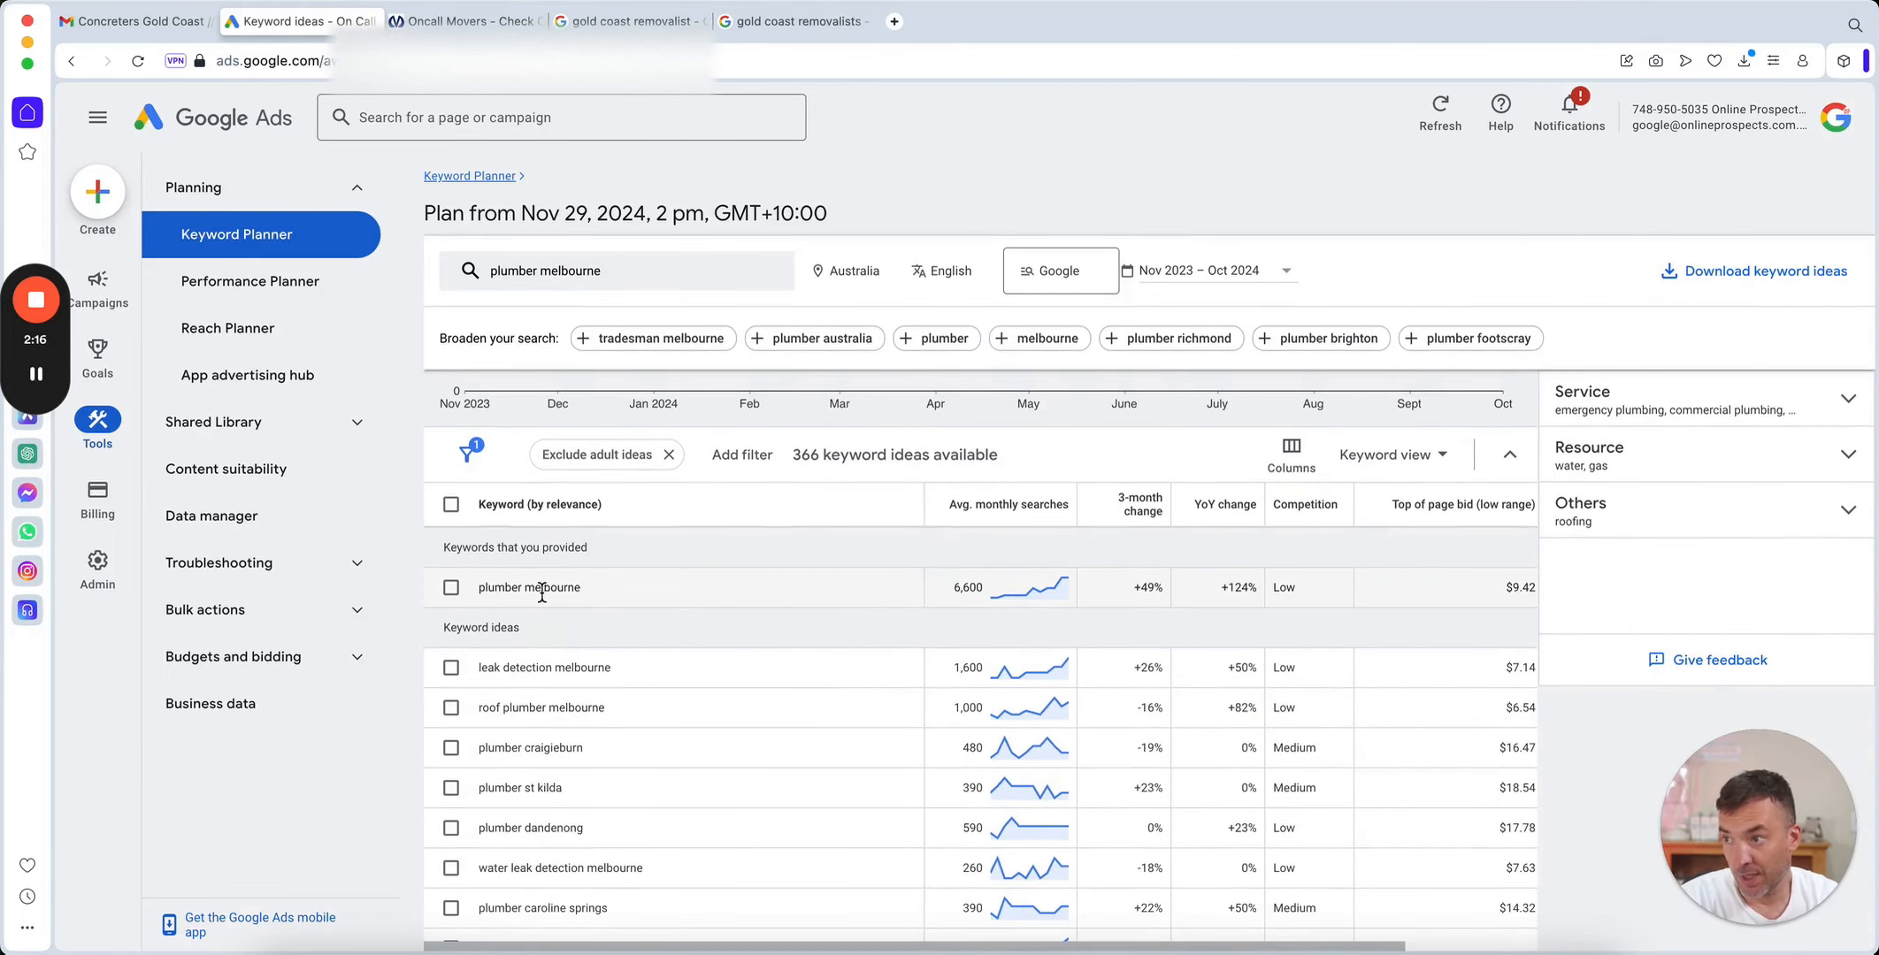
pyautogui.press('super+equal')
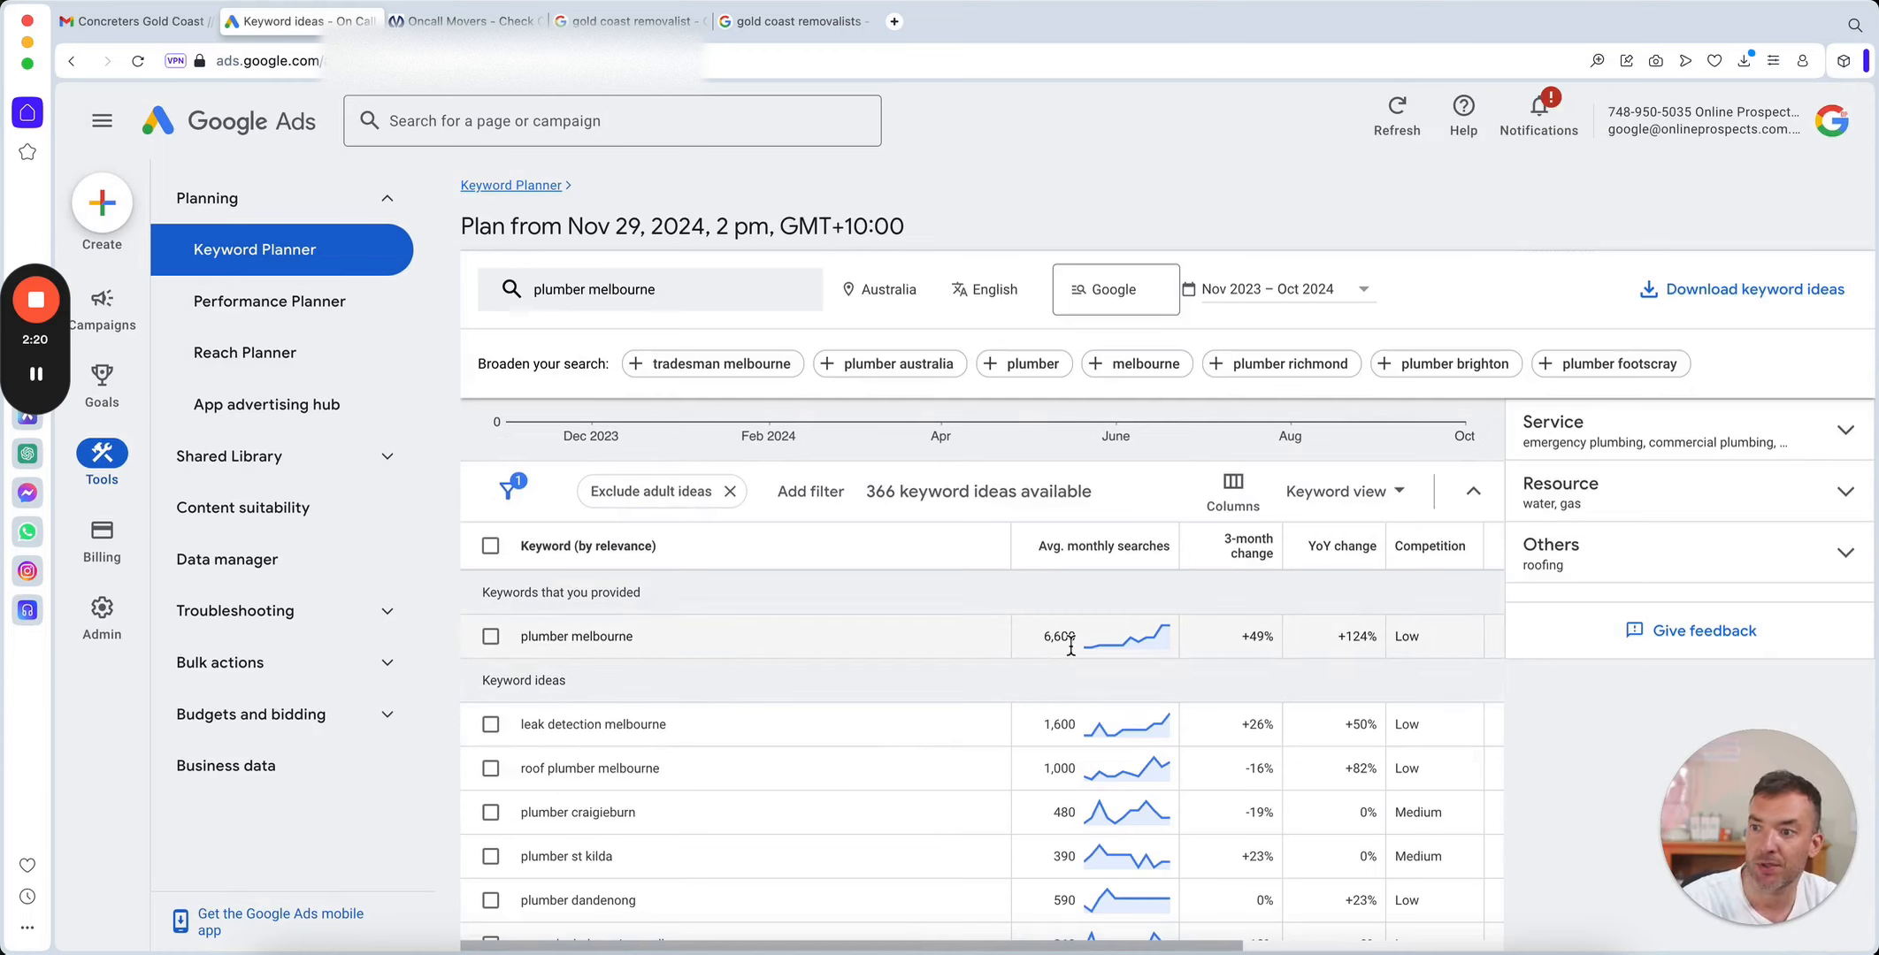
pyautogui.moveTo(1081, 643)
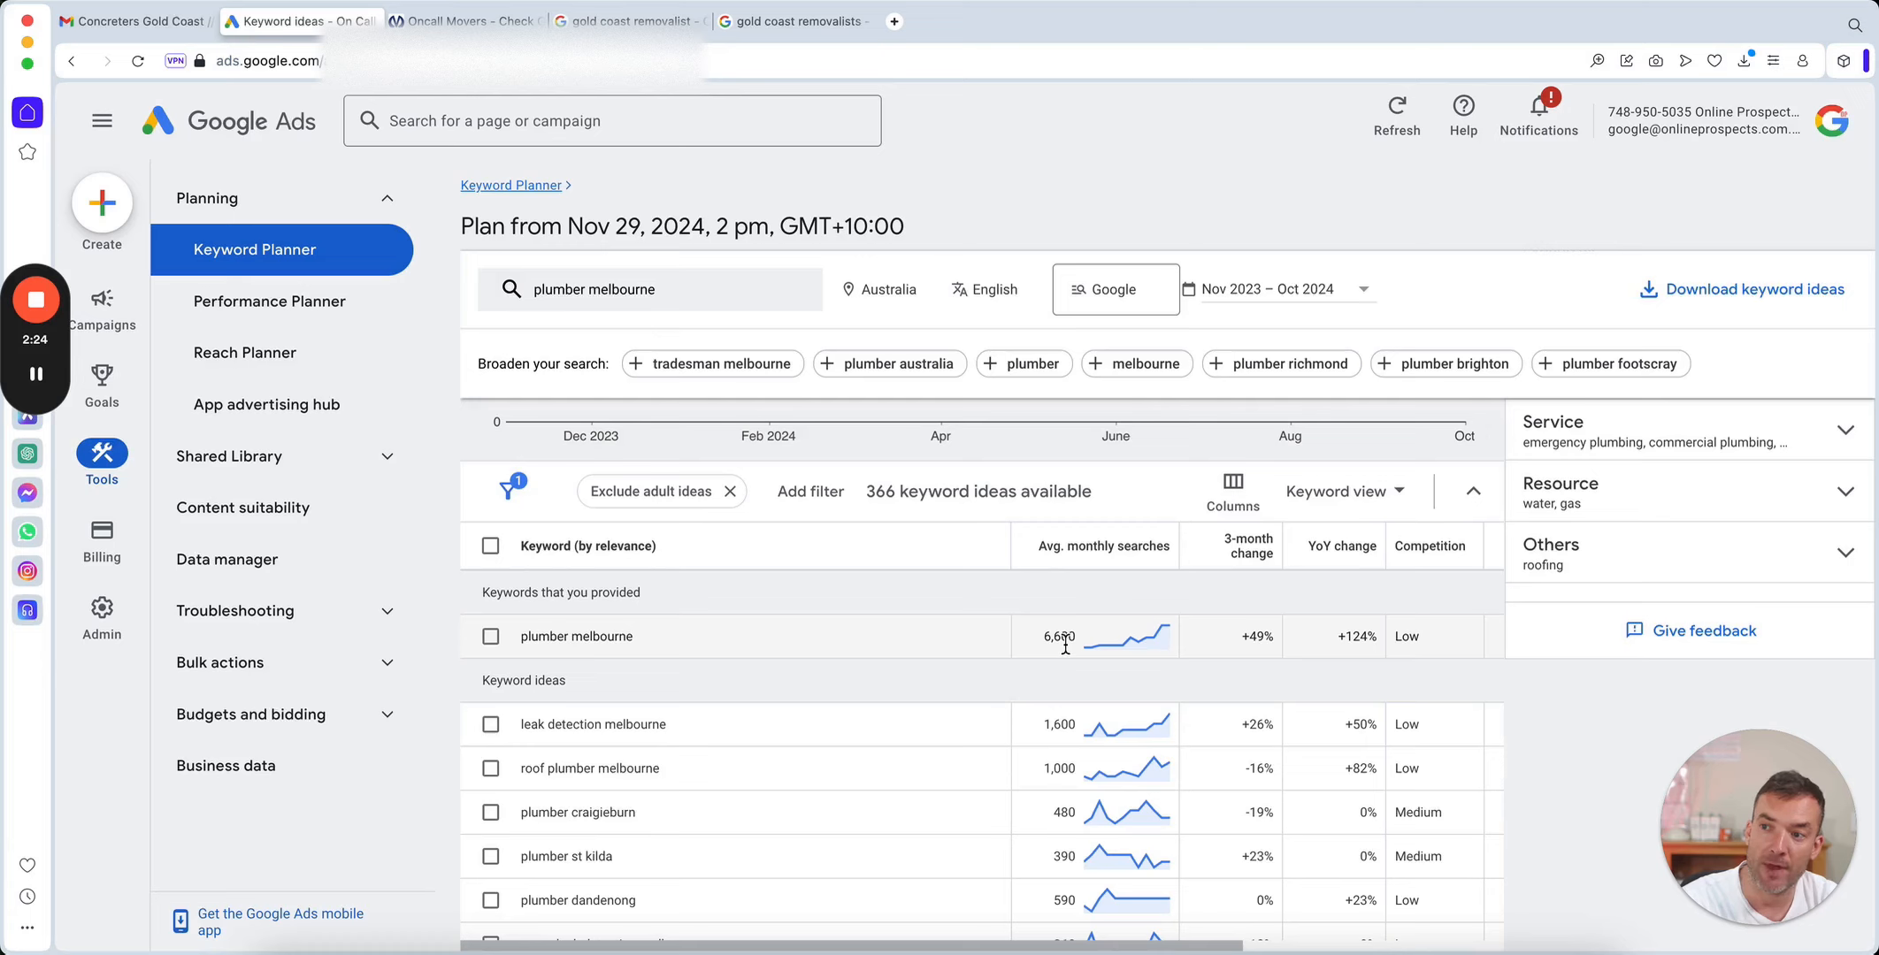
pyautogui.moveTo(1148, 650)
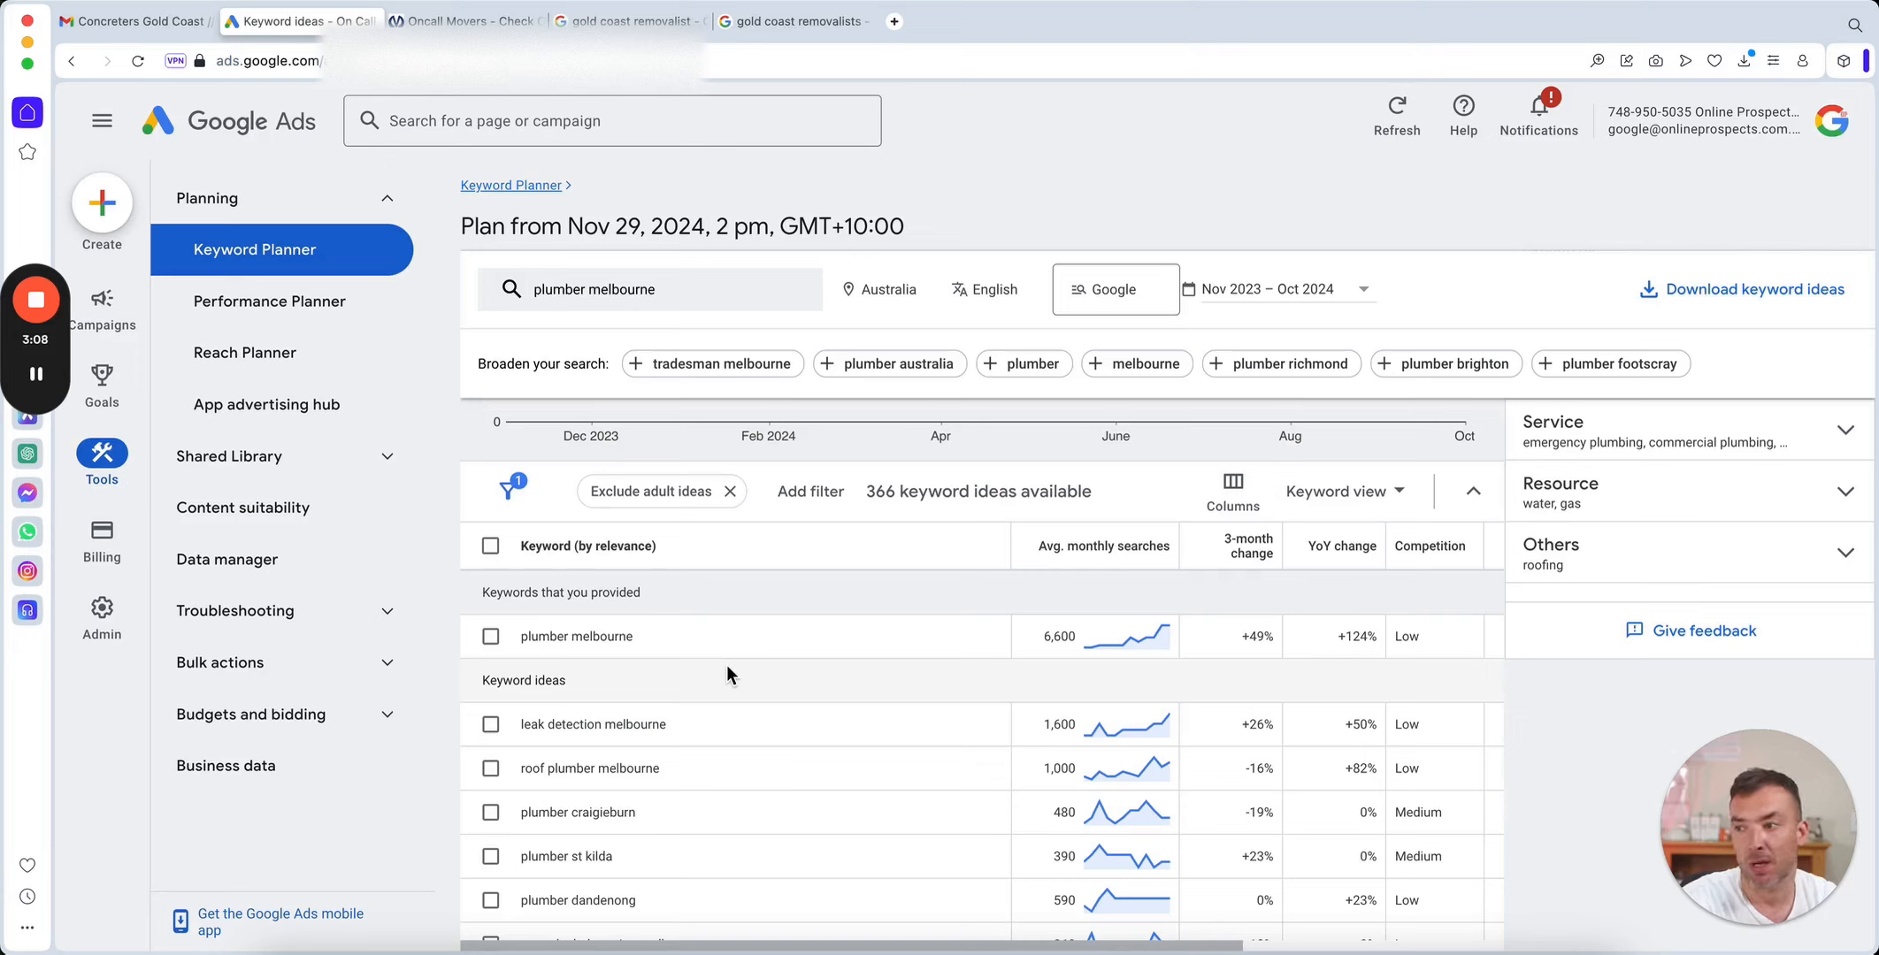
pyautogui.scroll(-2, 741, 683)
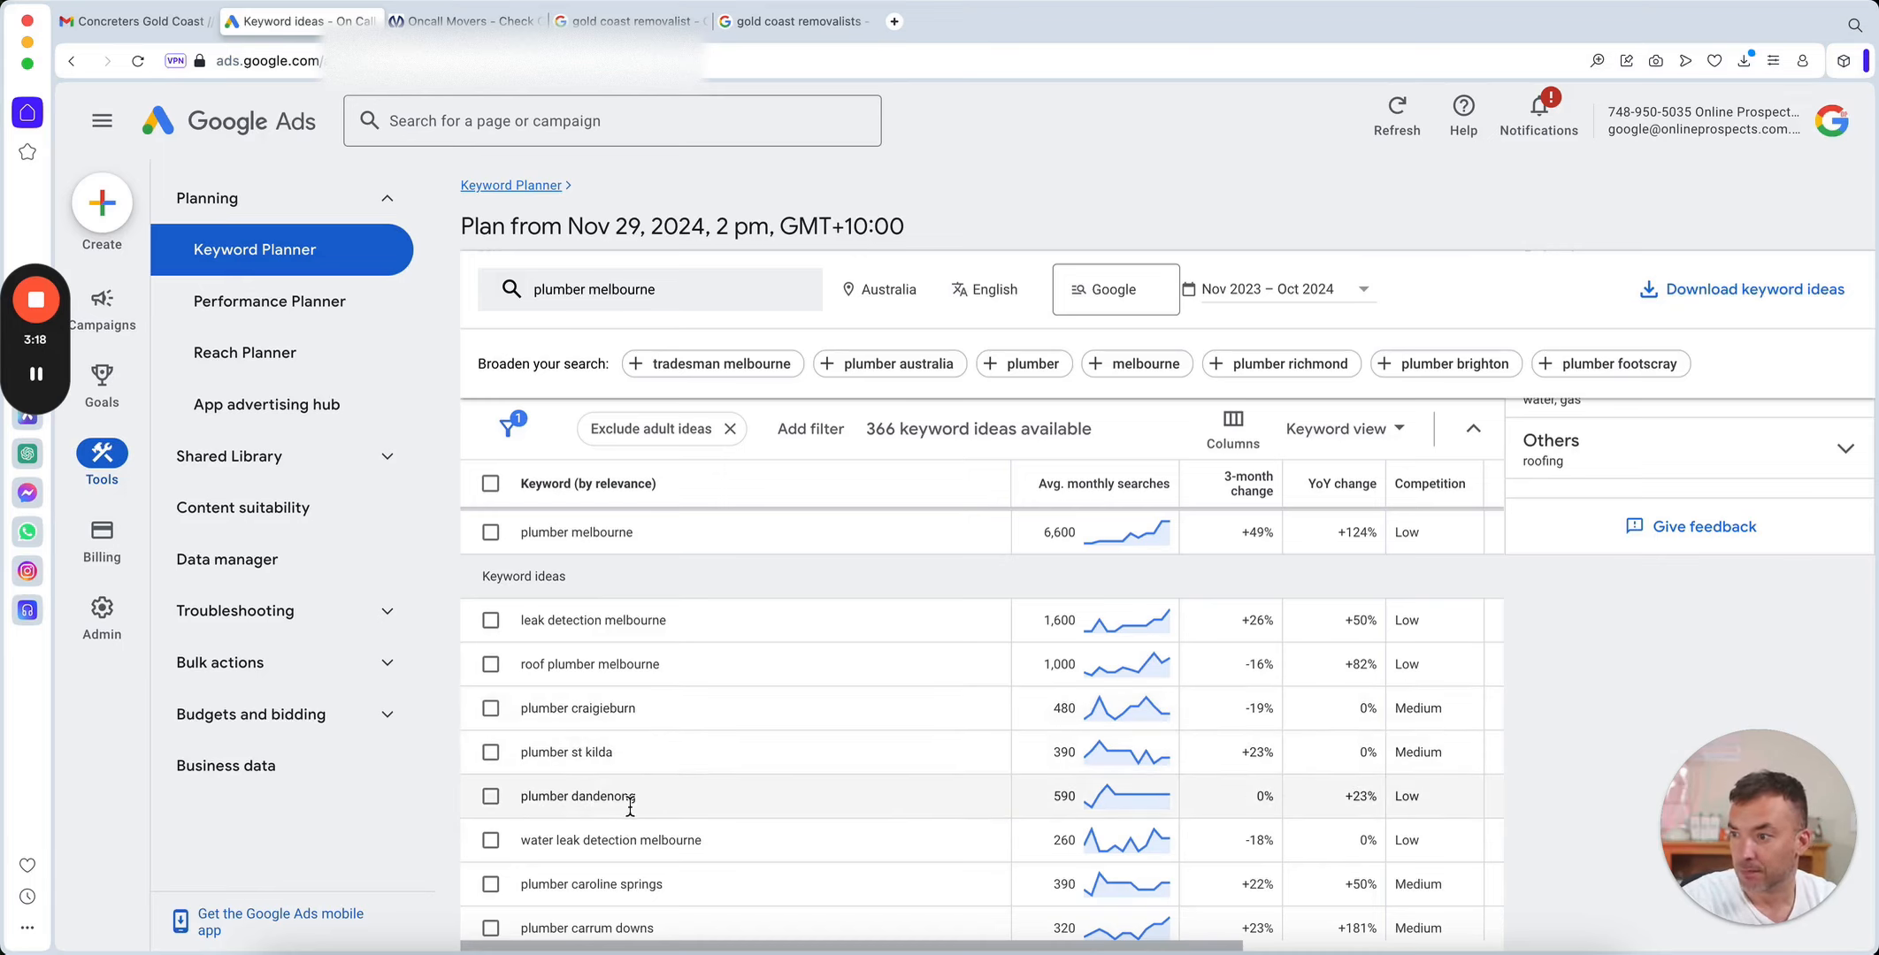
pyautogui.scroll(-2, 768, 794)
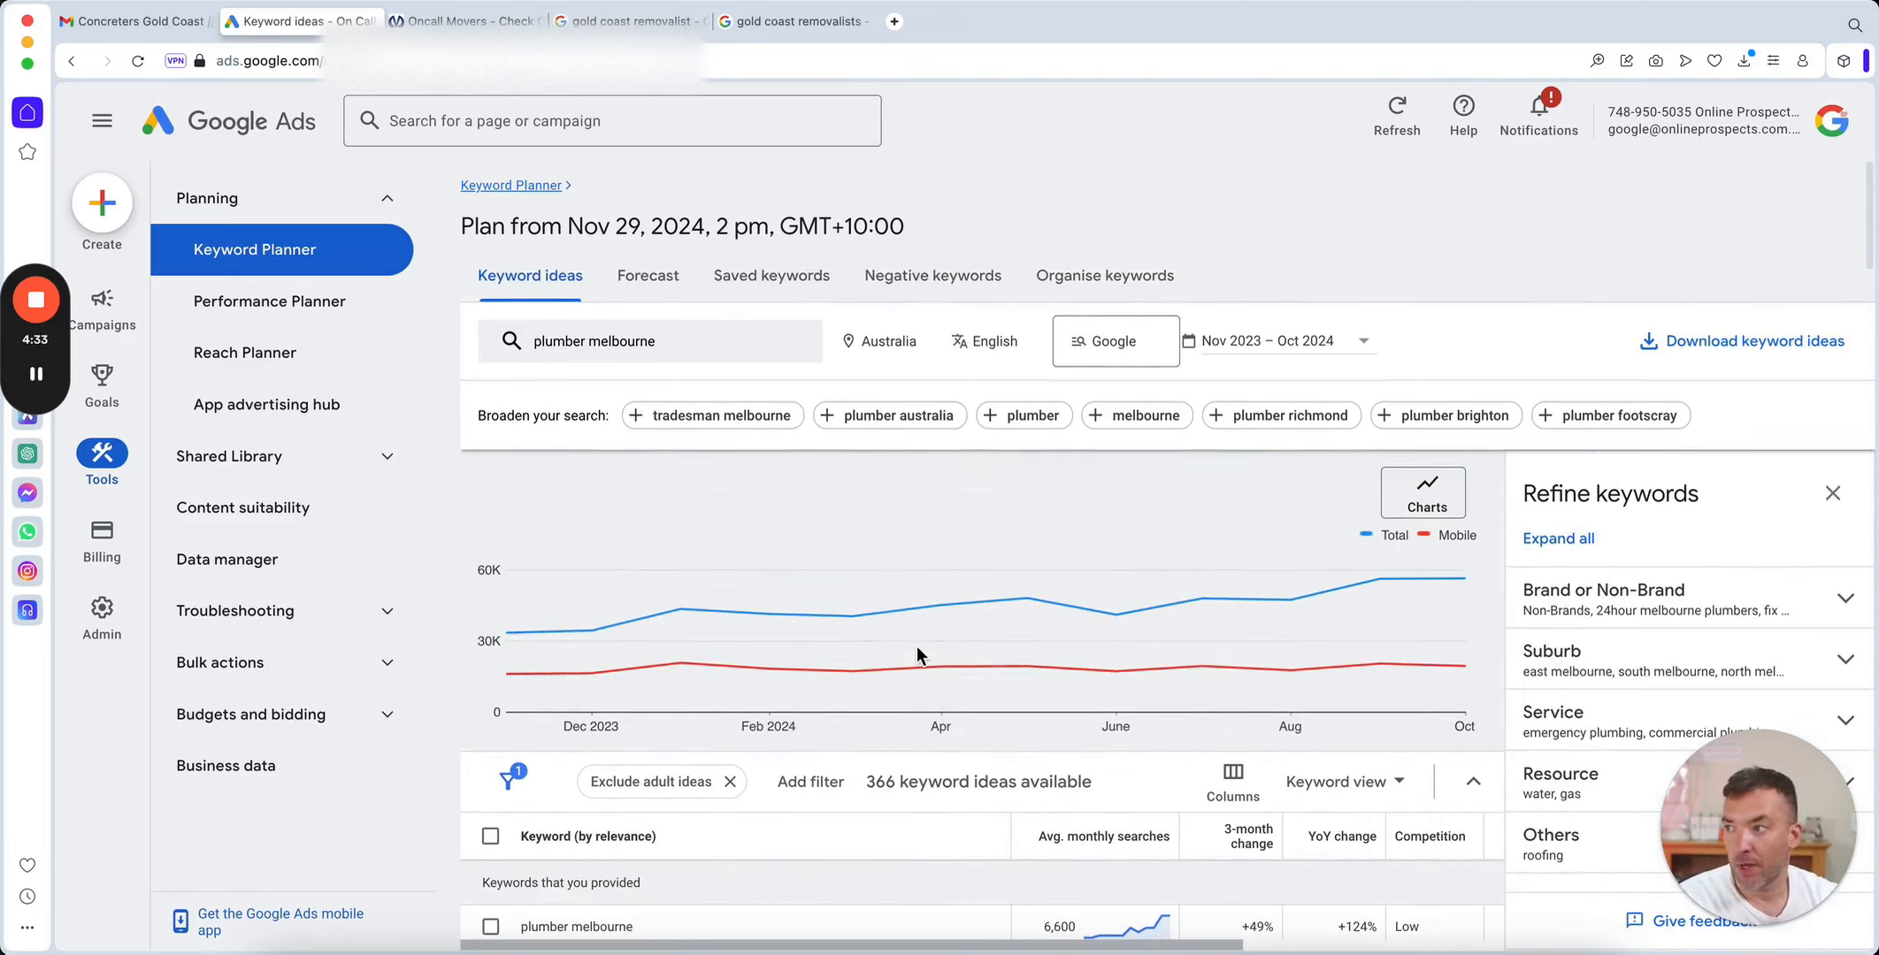
# Replace the searched keyword with "carpets", get results and review its average monthly searches and related ideas.
pyautogui.click(667, 342)
pyautogui.click(715, 448)
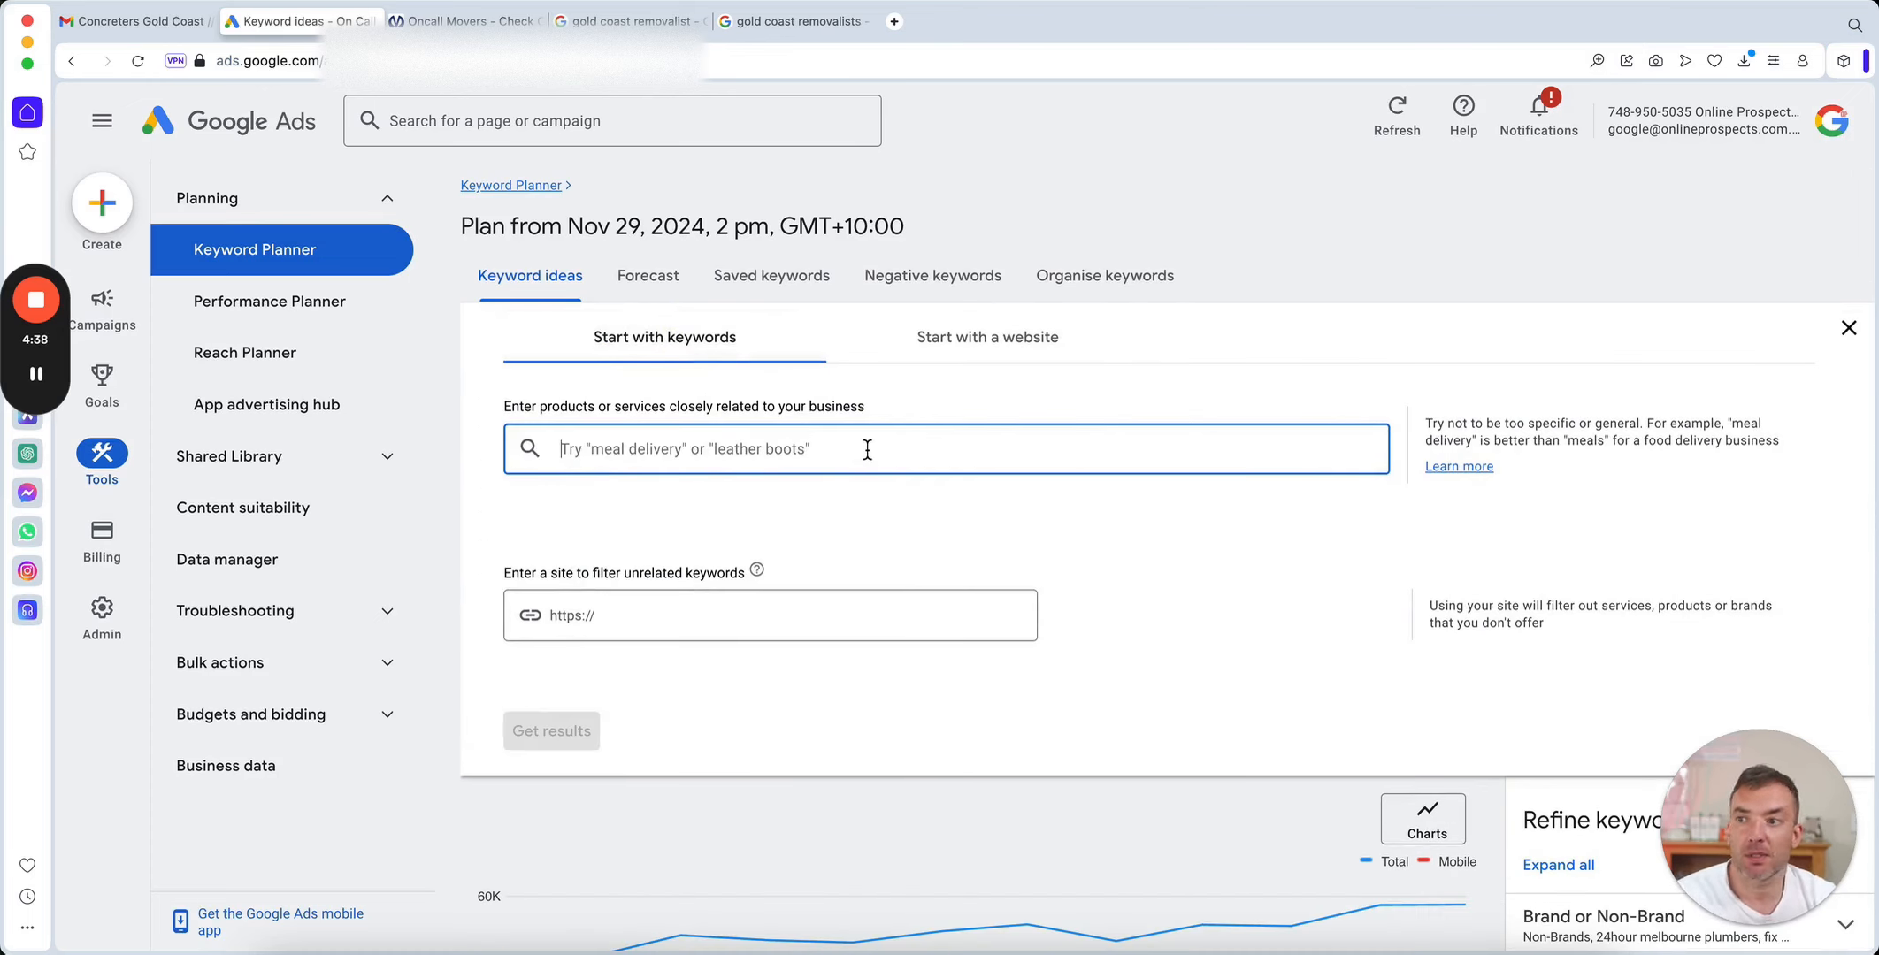
pyautogui.write('cap')
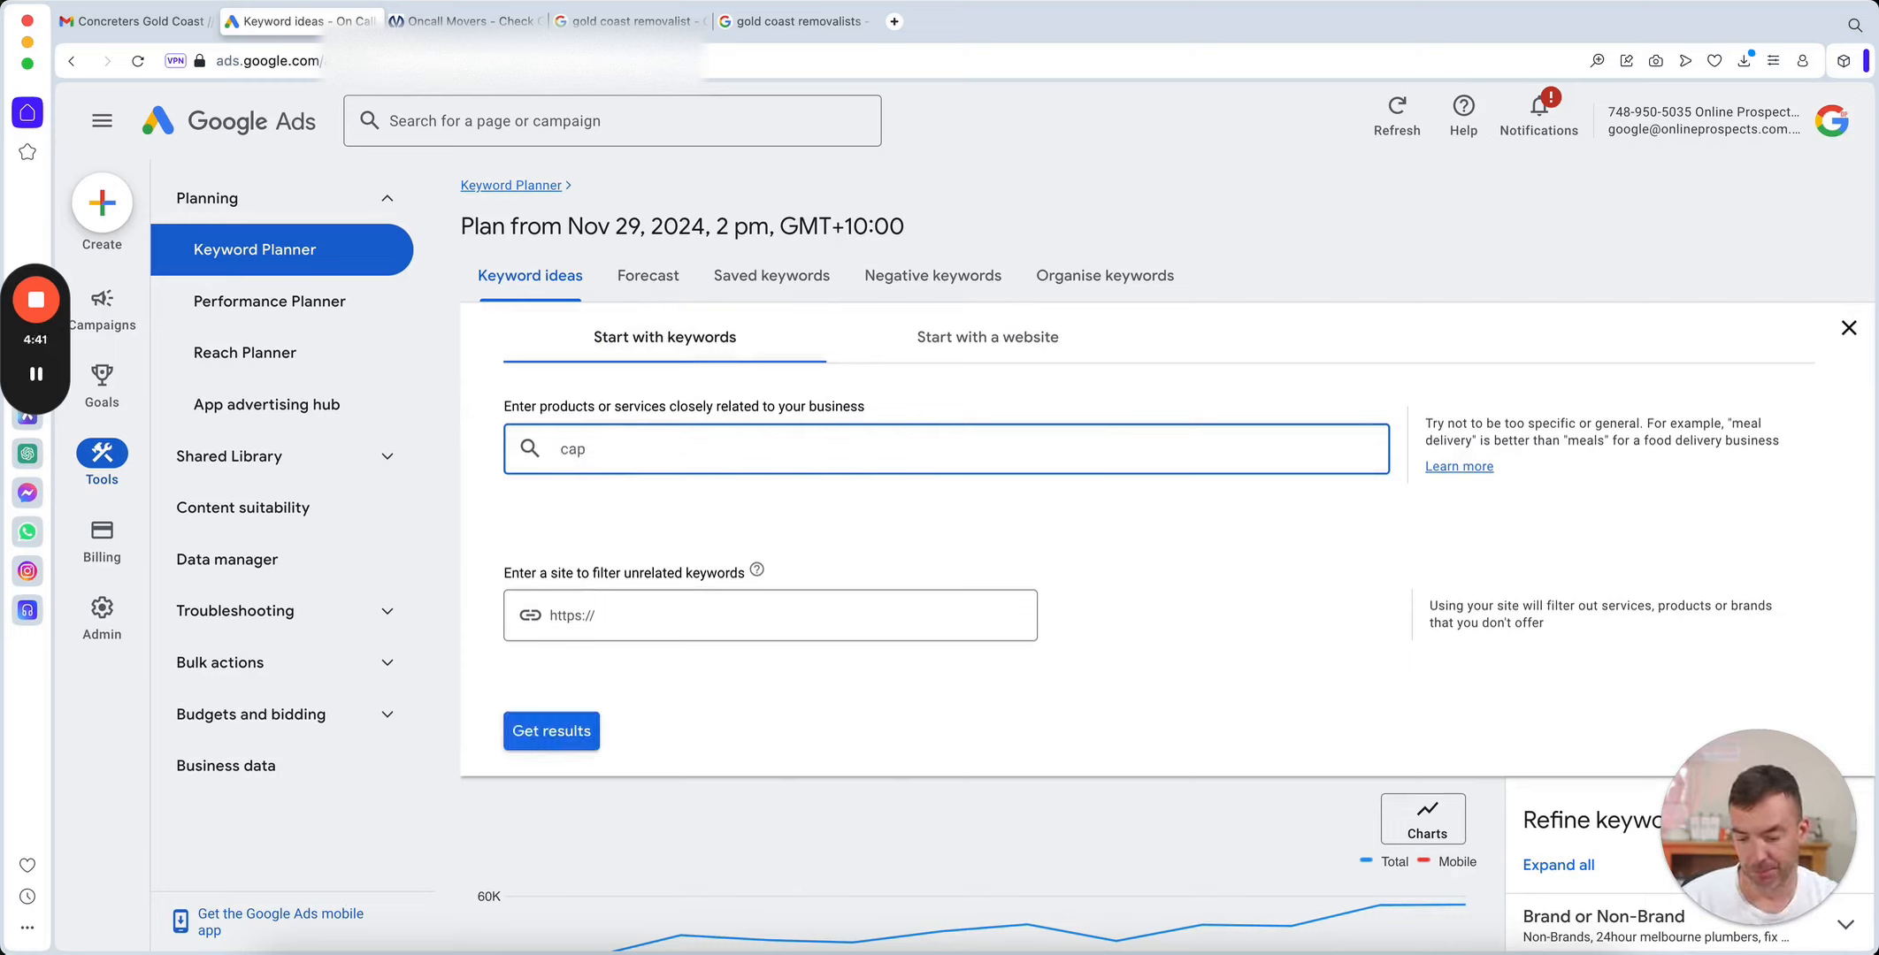
pyautogui.press('BackSpace')
pyautogui.write('r')
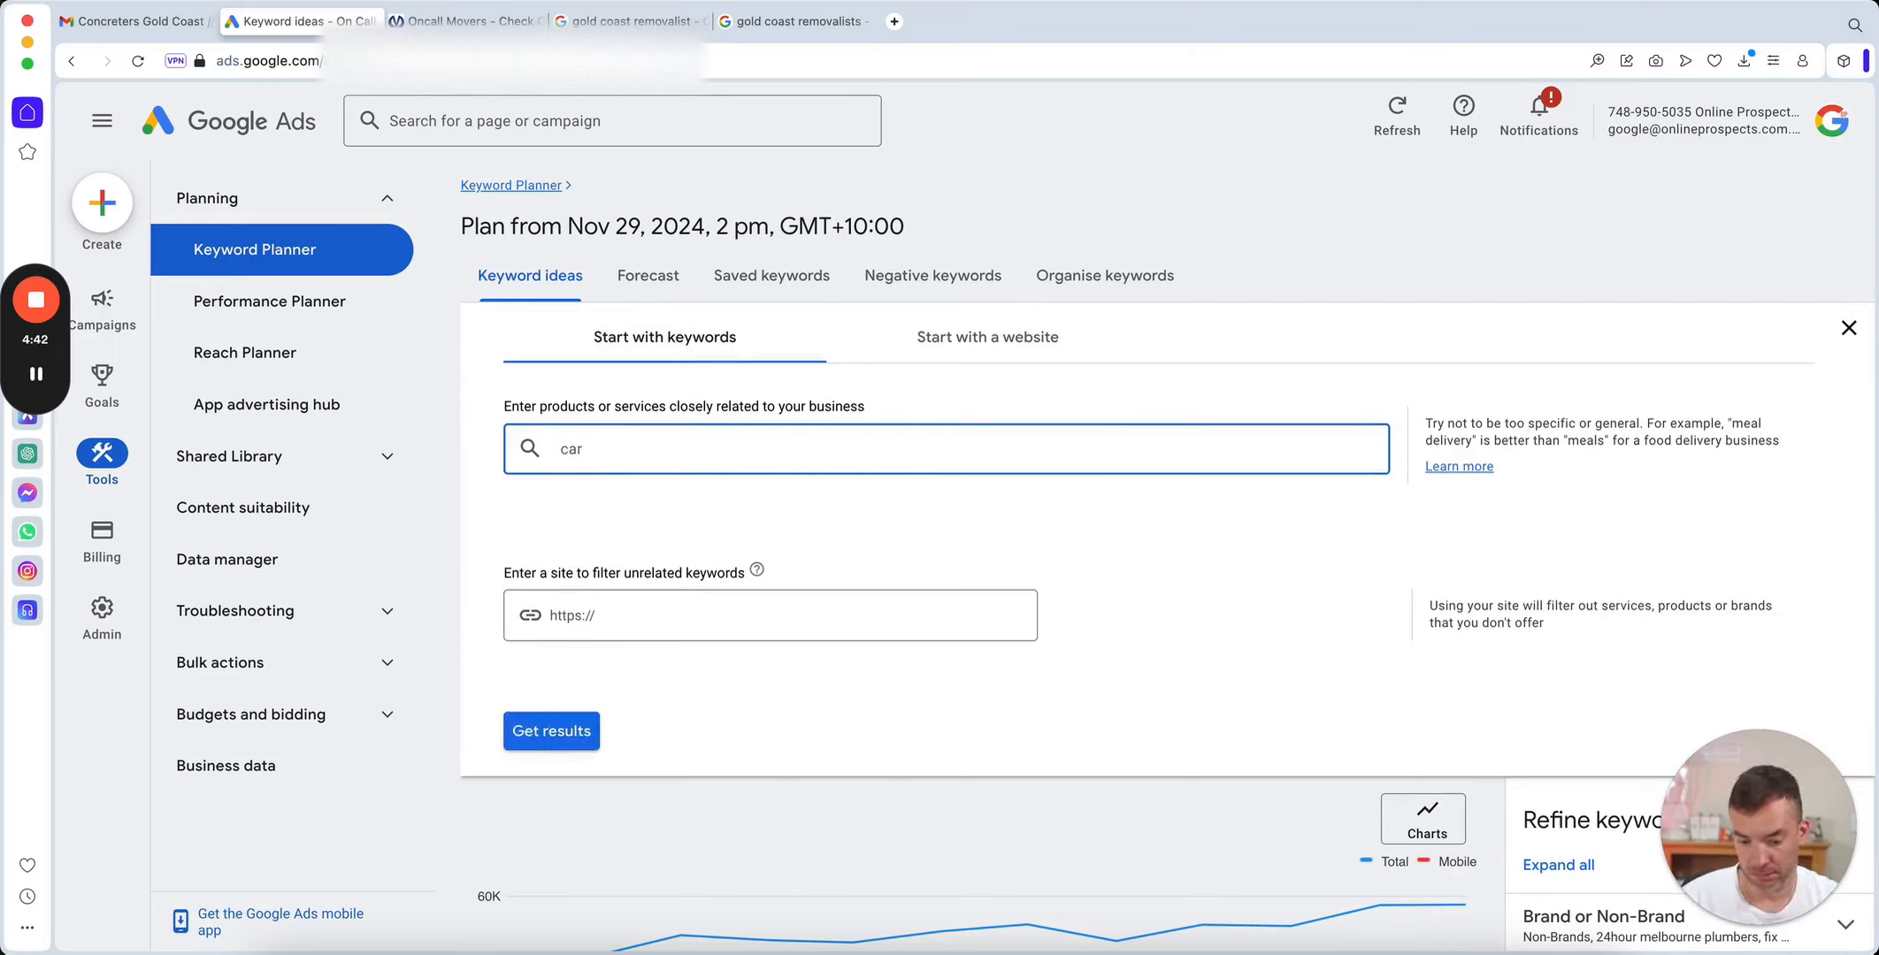
pyautogui.write('pets')
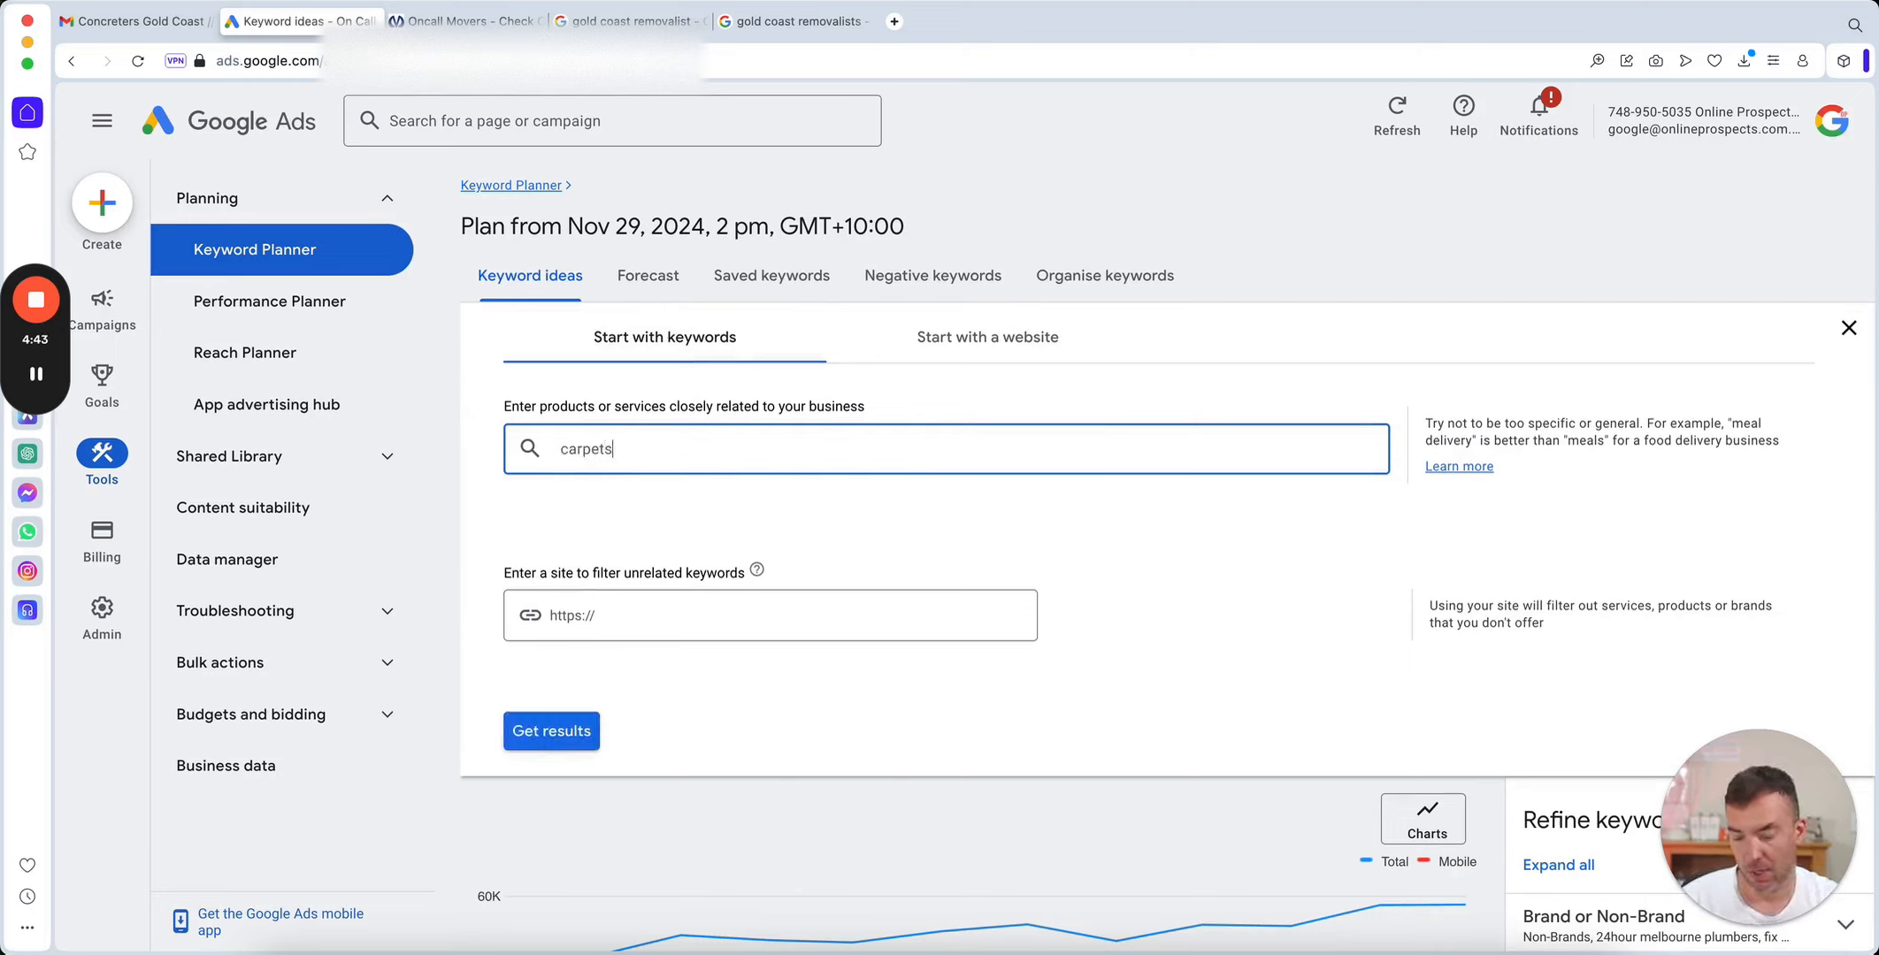
pyautogui.click(578, 734)
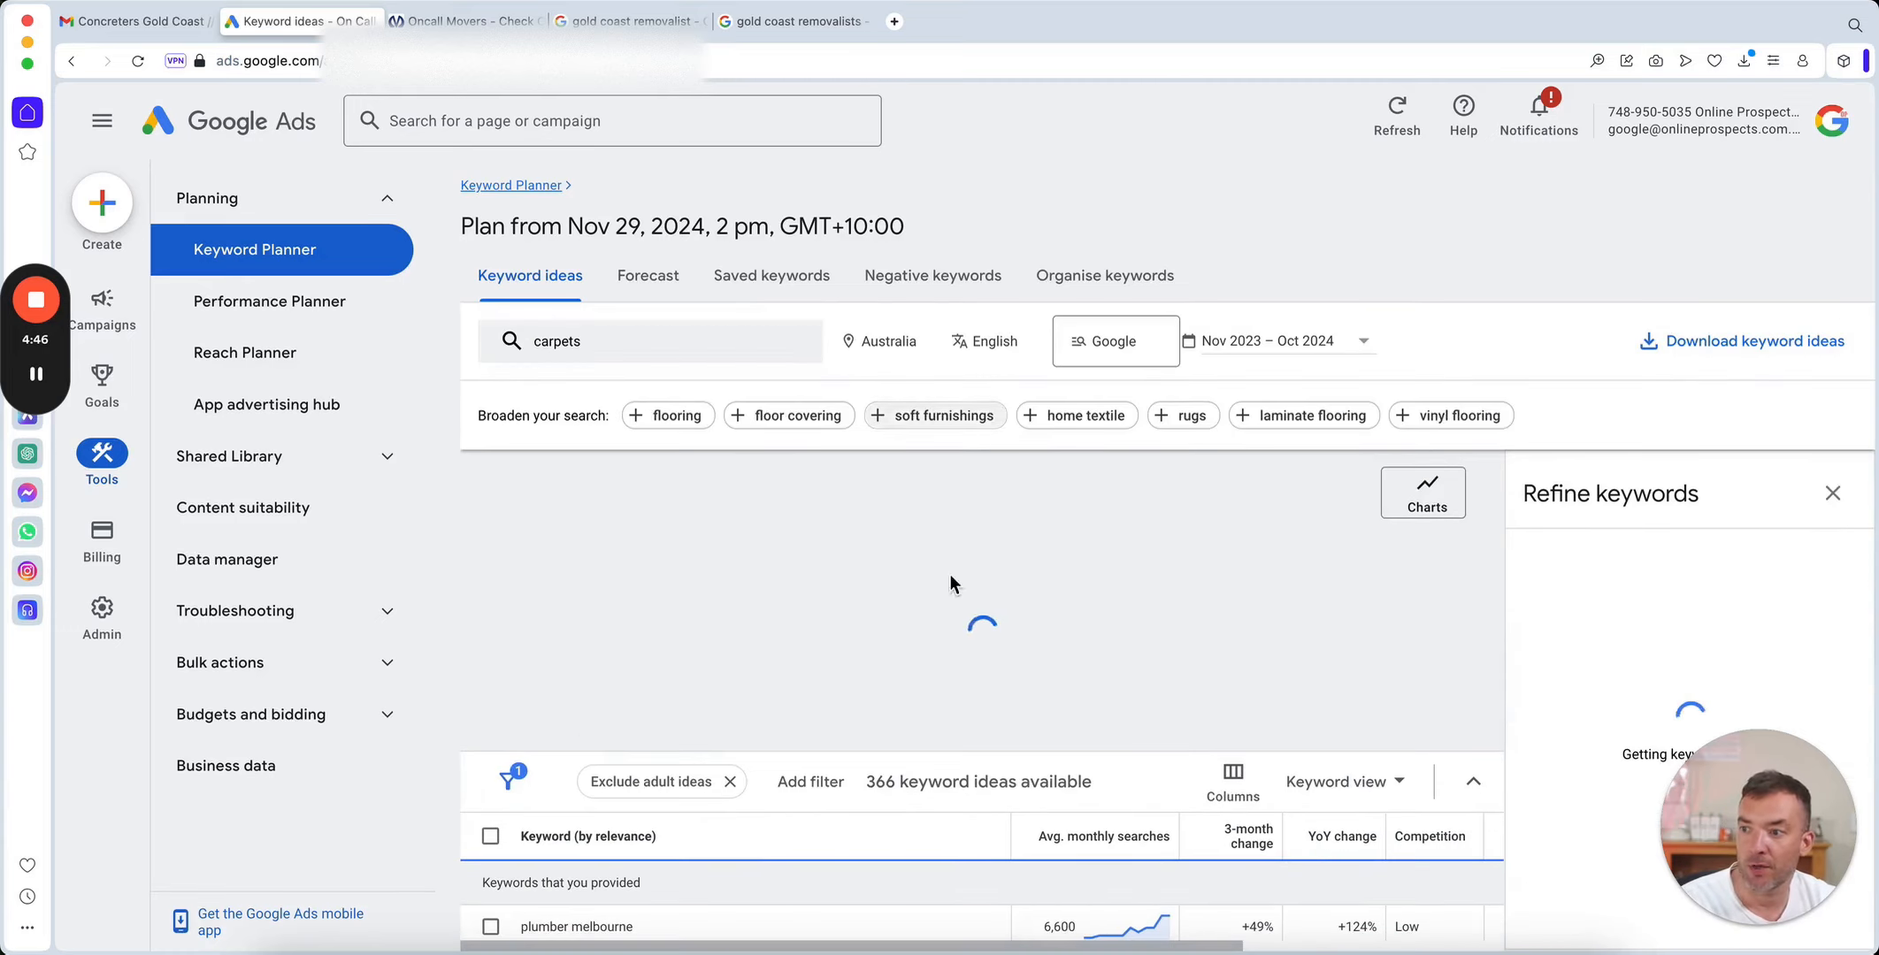
pyautogui.scroll(-2, 824, 435)
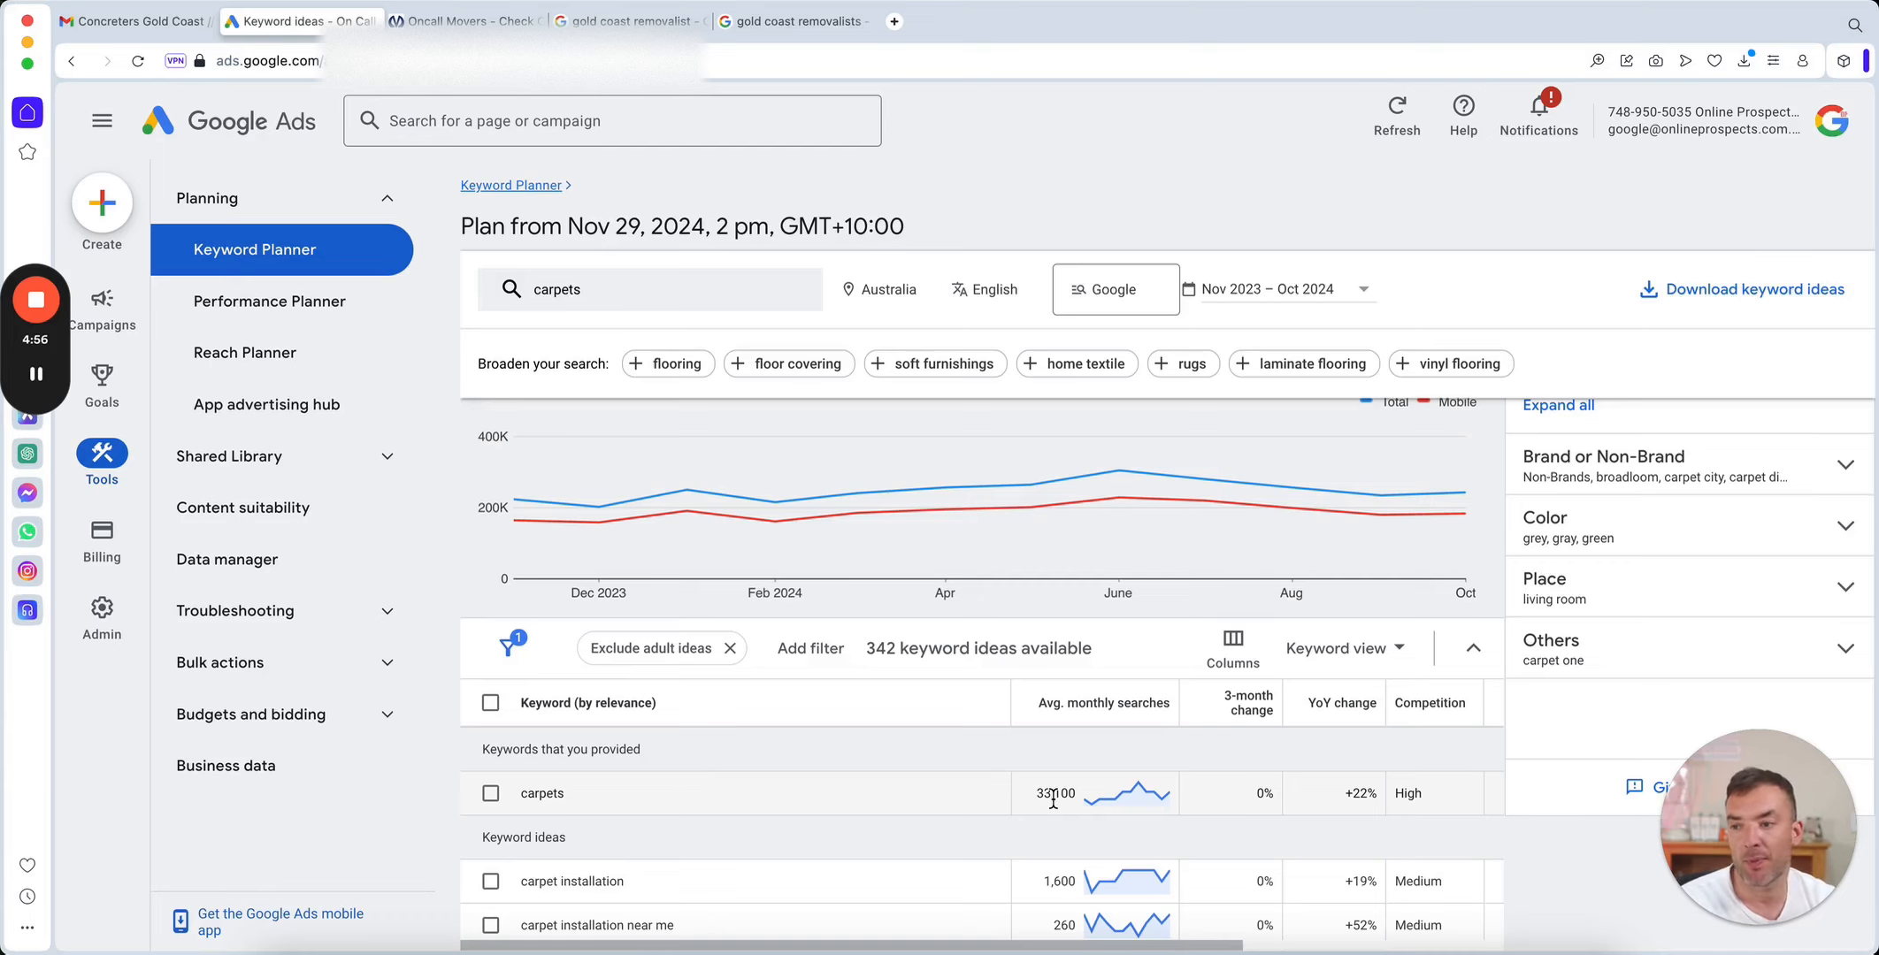
pyautogui.scroll(-3, 1053, 799)
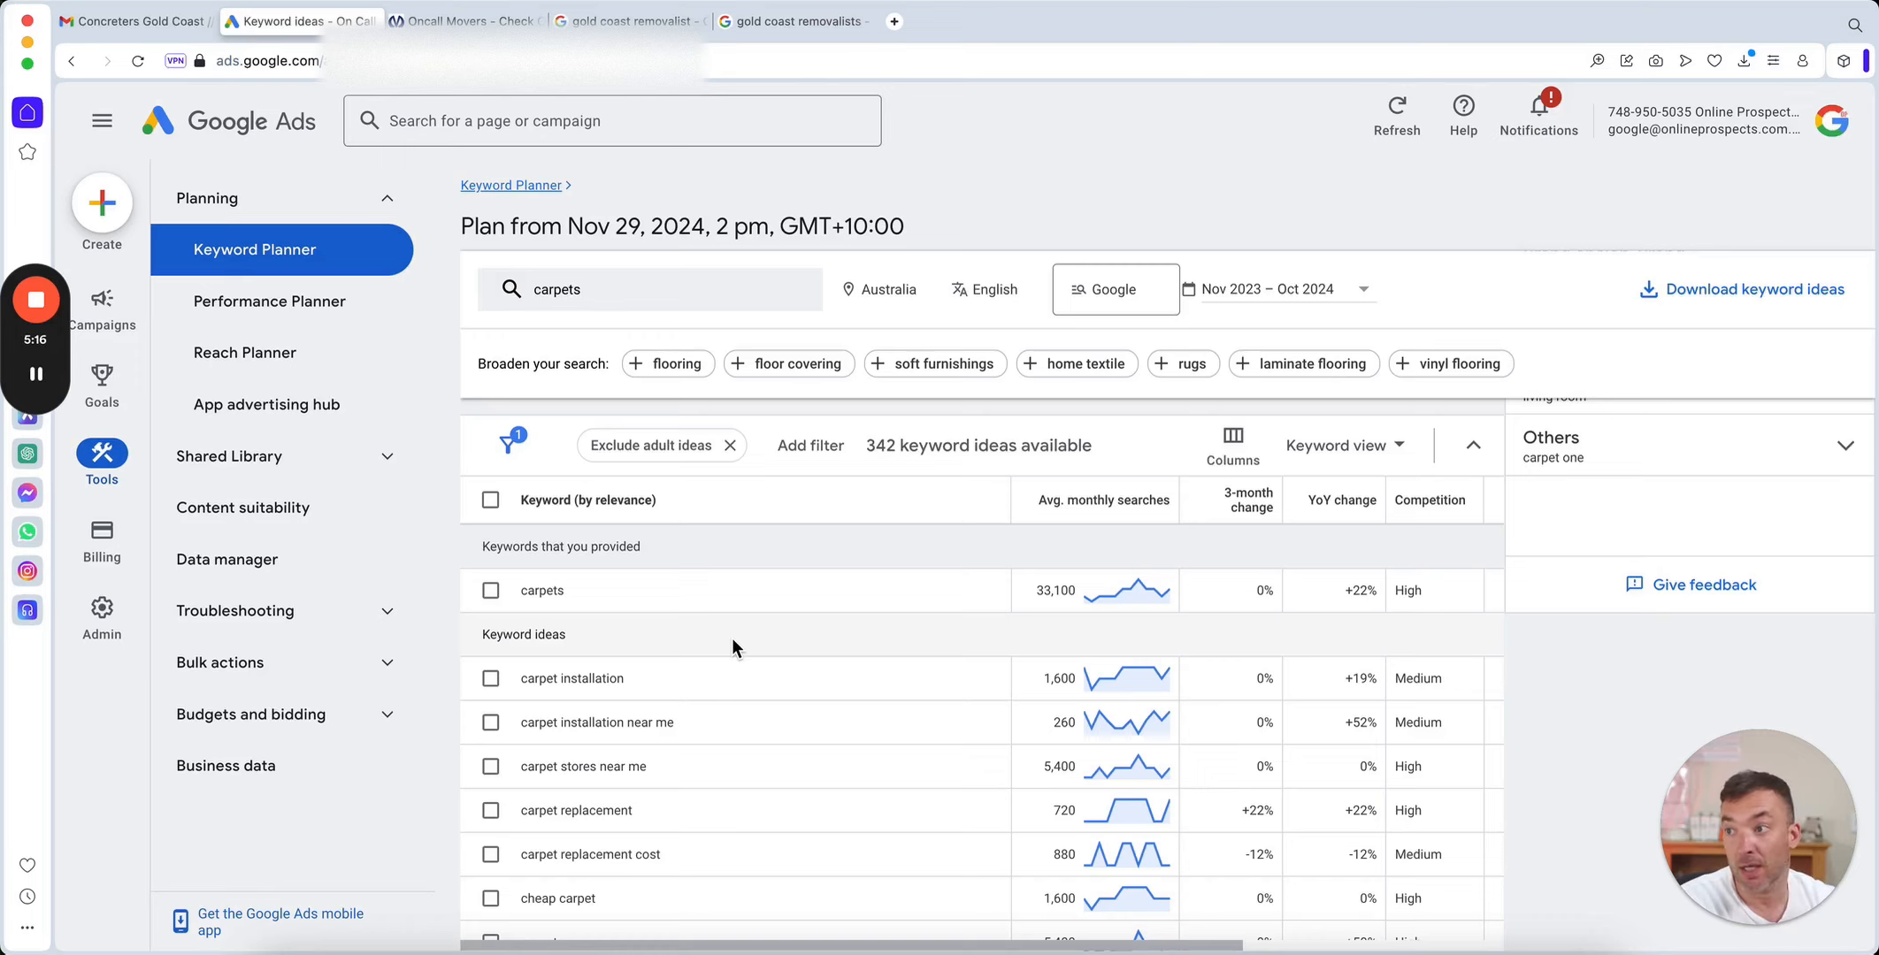
# Replace the searched keyword with "carpets online", get results and review its average monthly searches and related ideas.
pyautogui.click(641, 297)
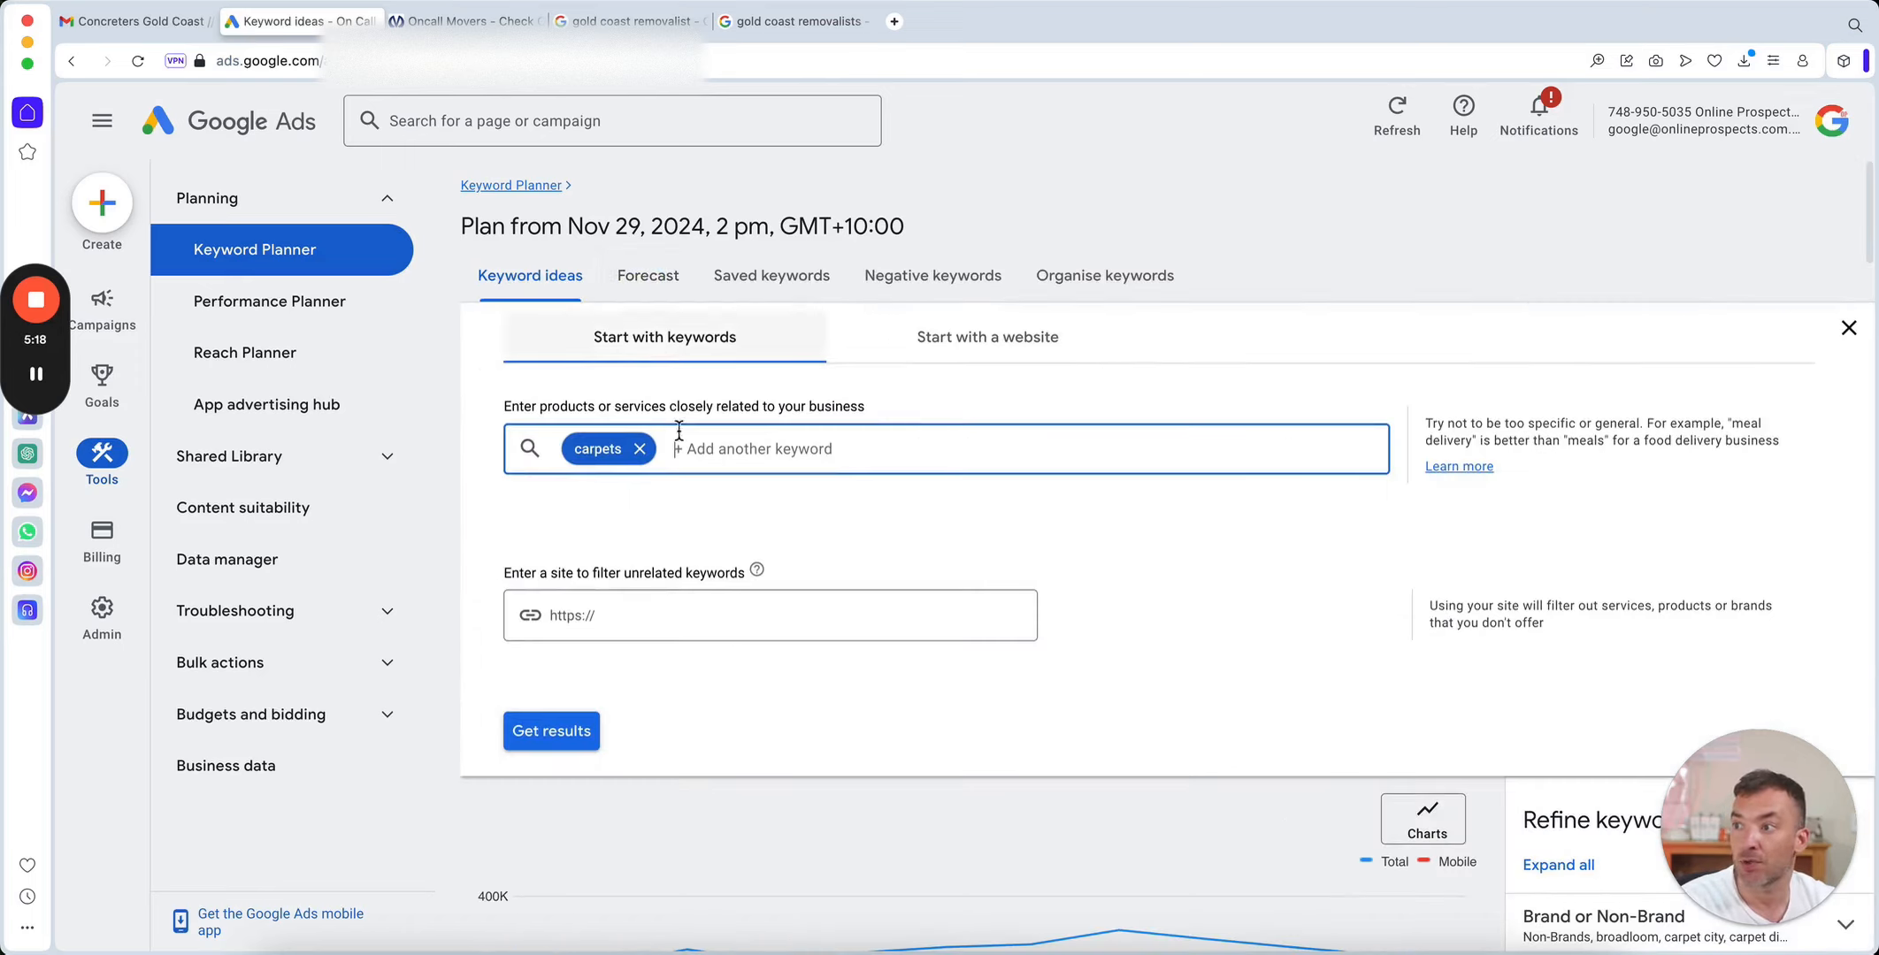
pyautogui.click(641, 451)
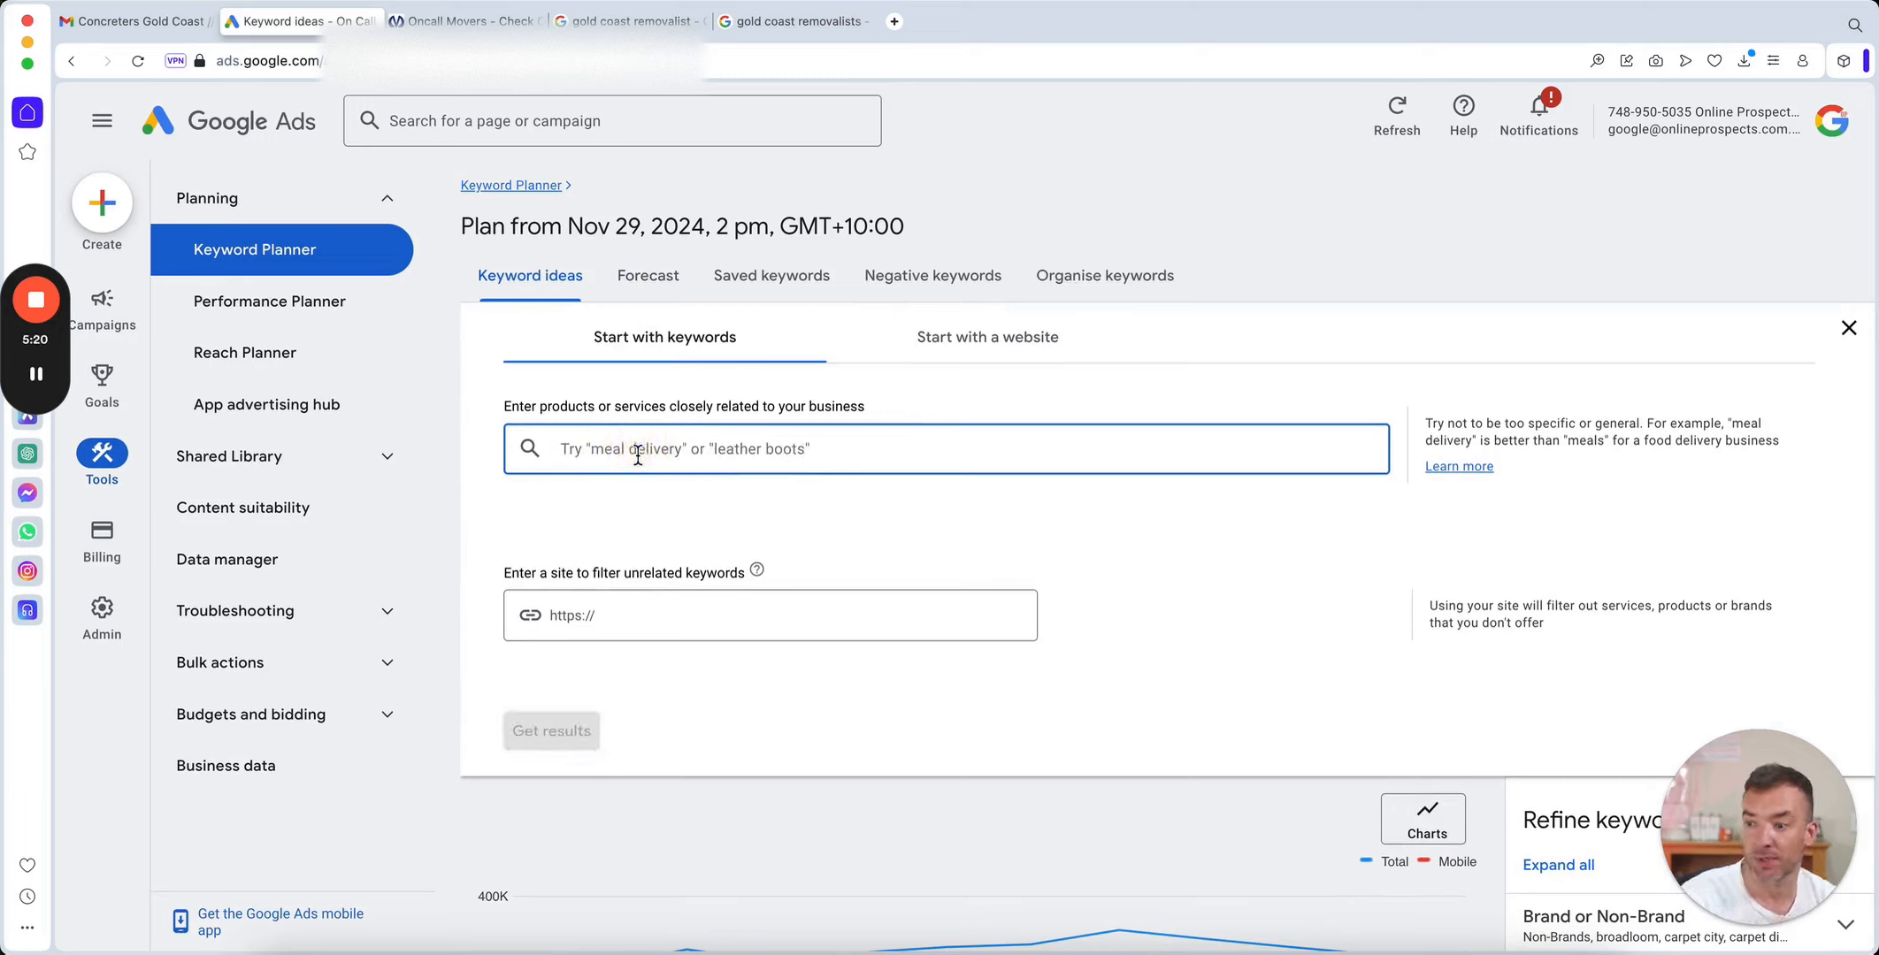
pyautogui.write('carpets')
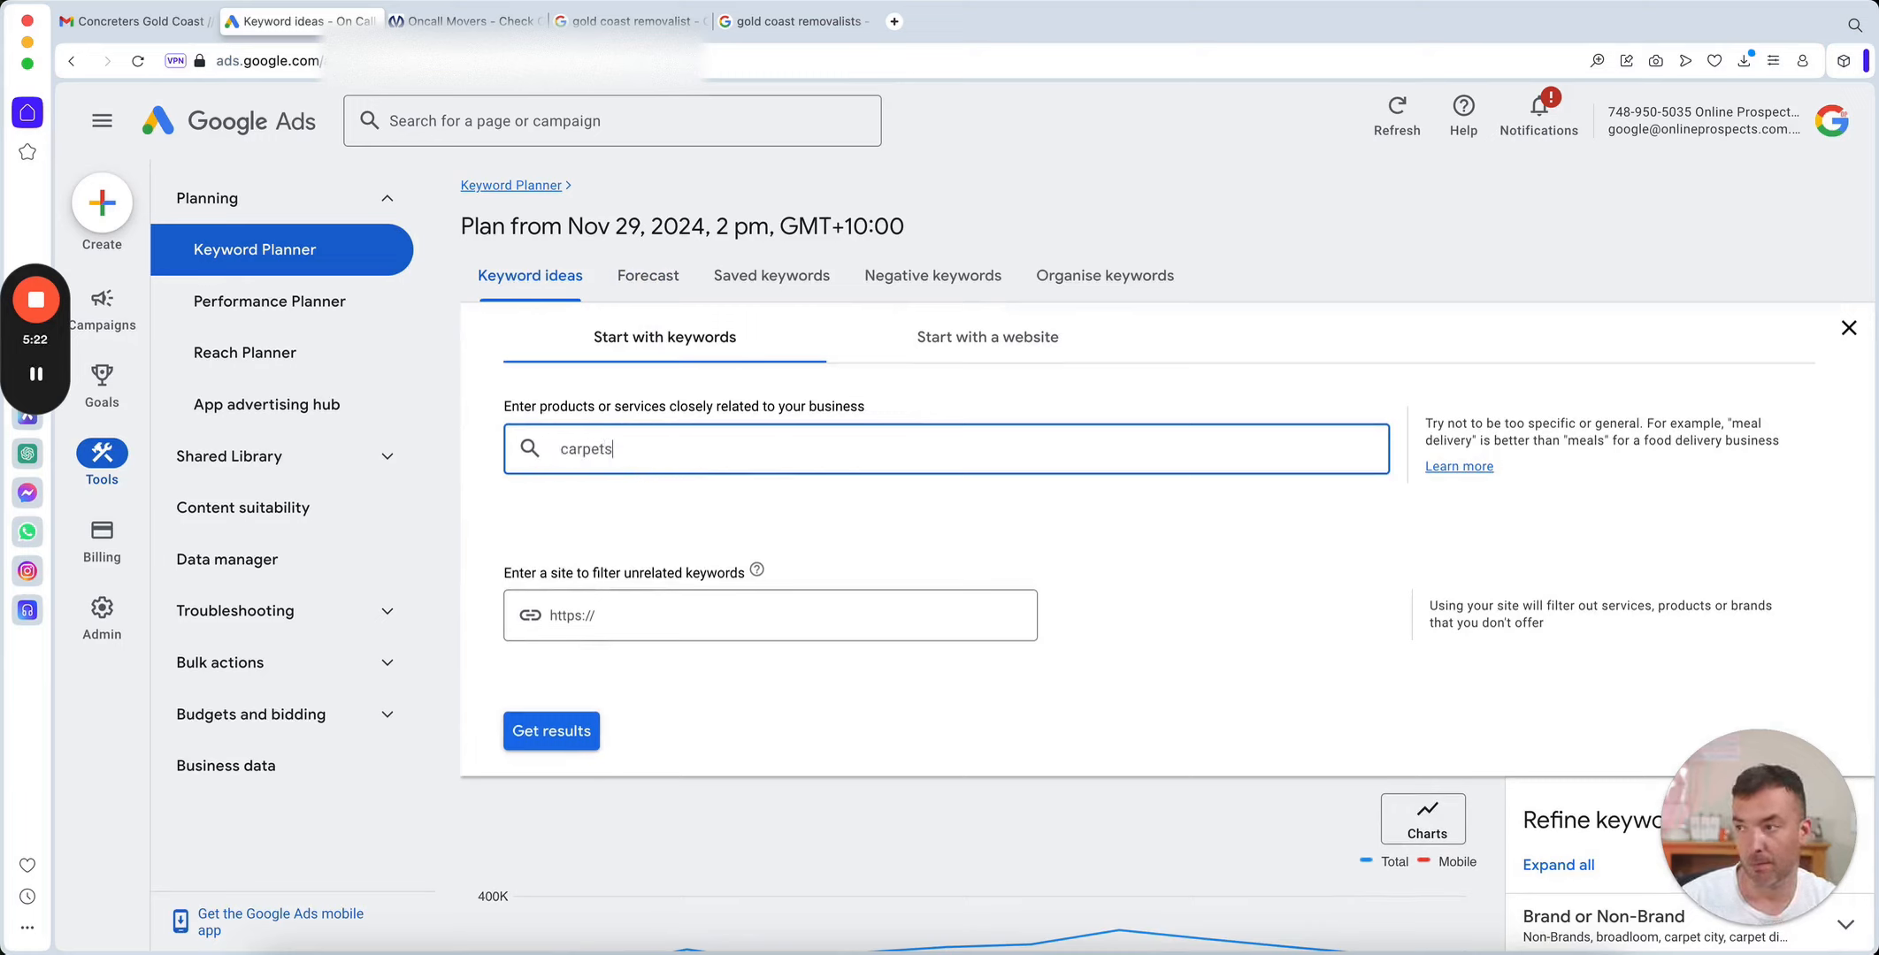
pyautogui.write(' online')
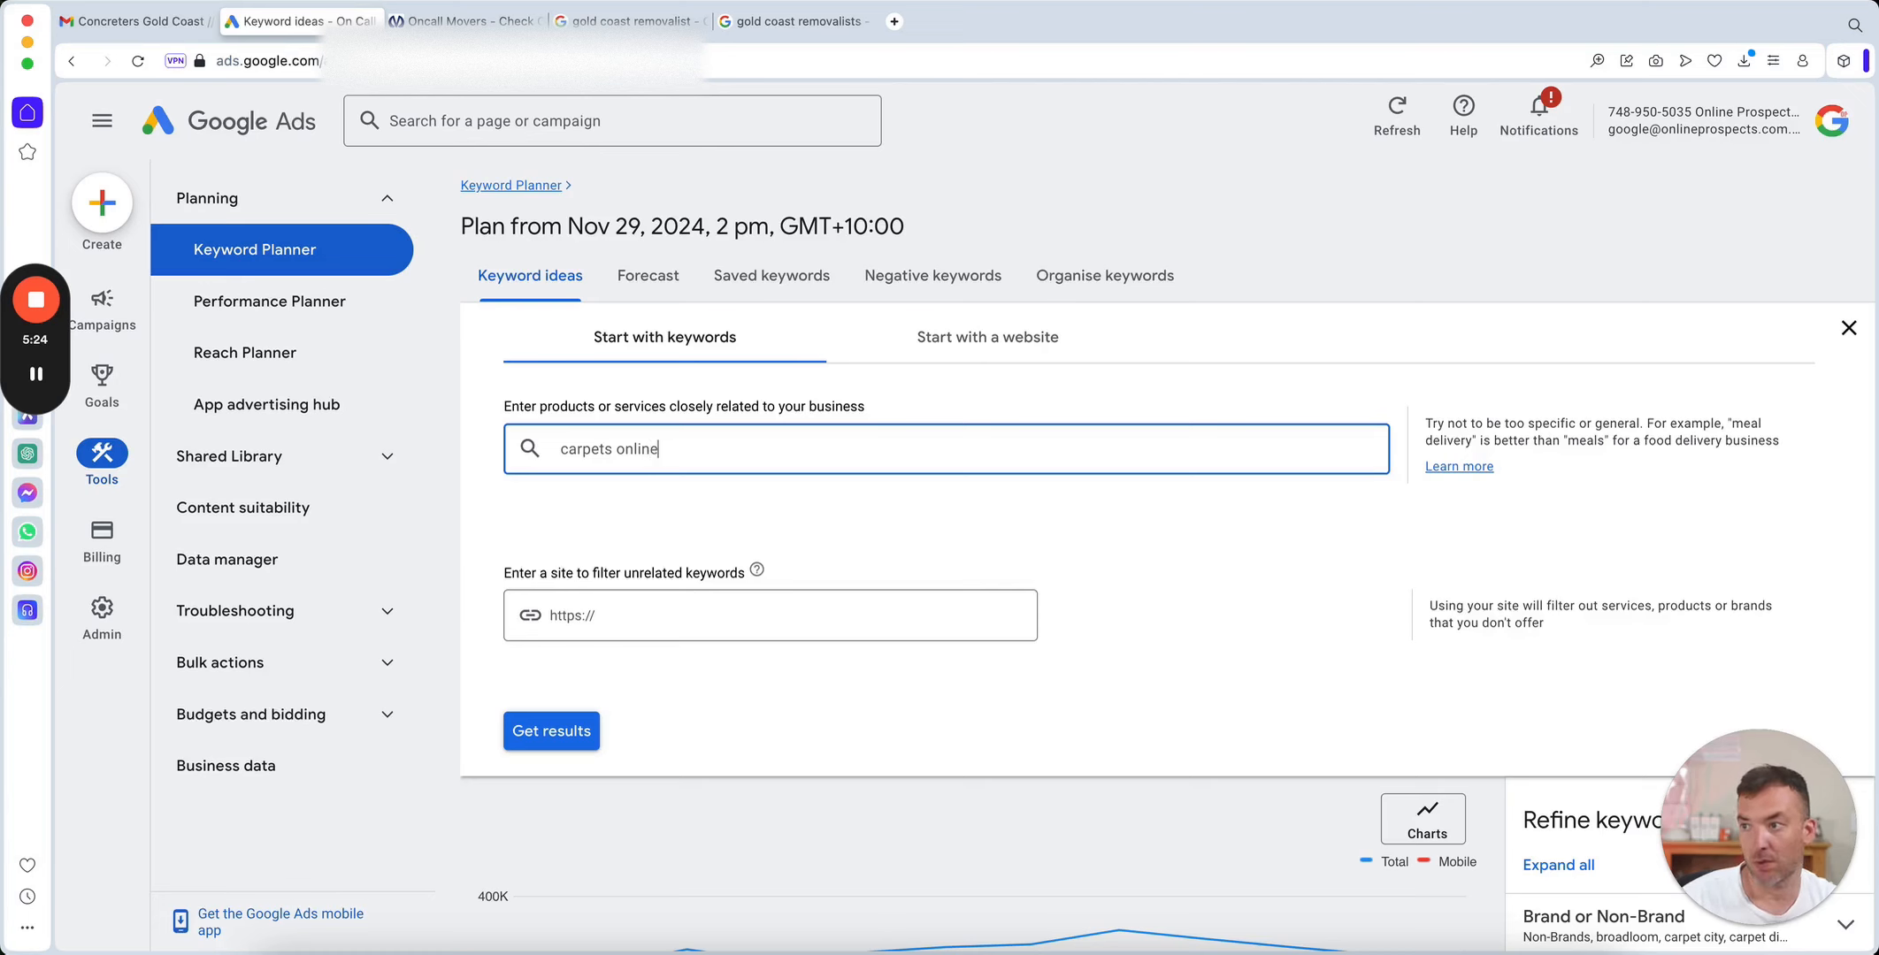
pyautogui.click(551, 730)
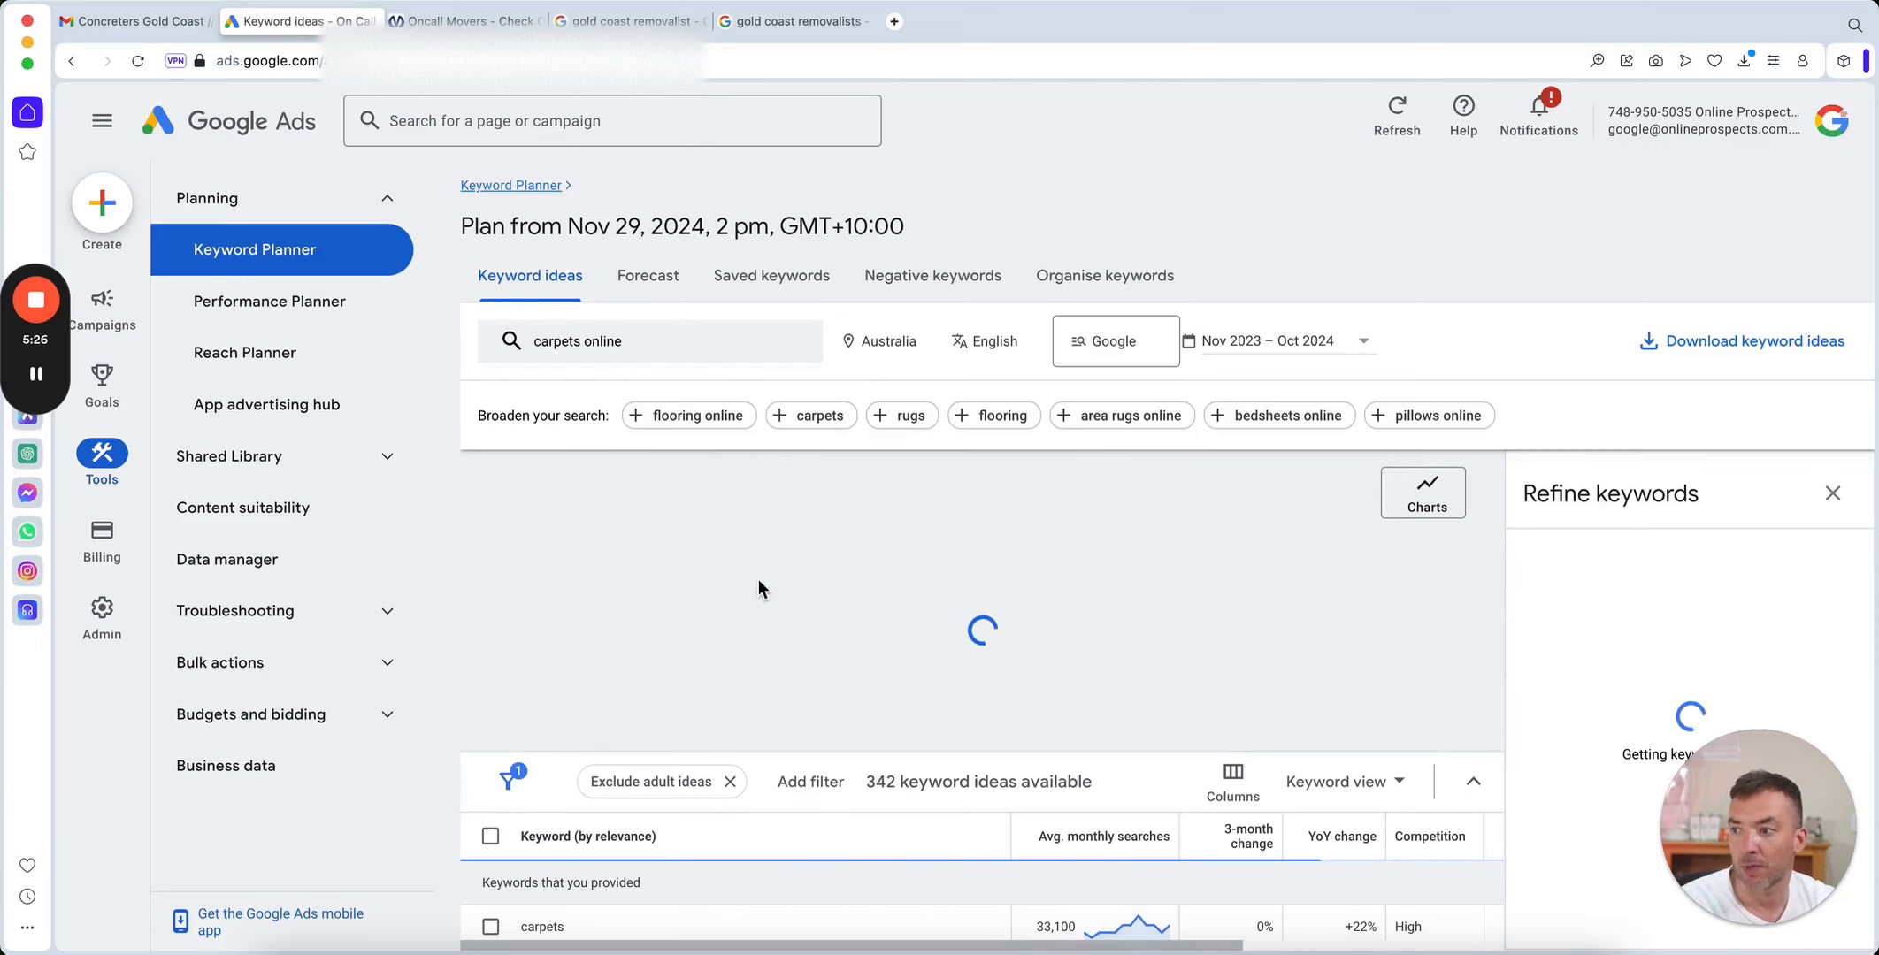
pyautogui.scroll(-2, 923, 609)
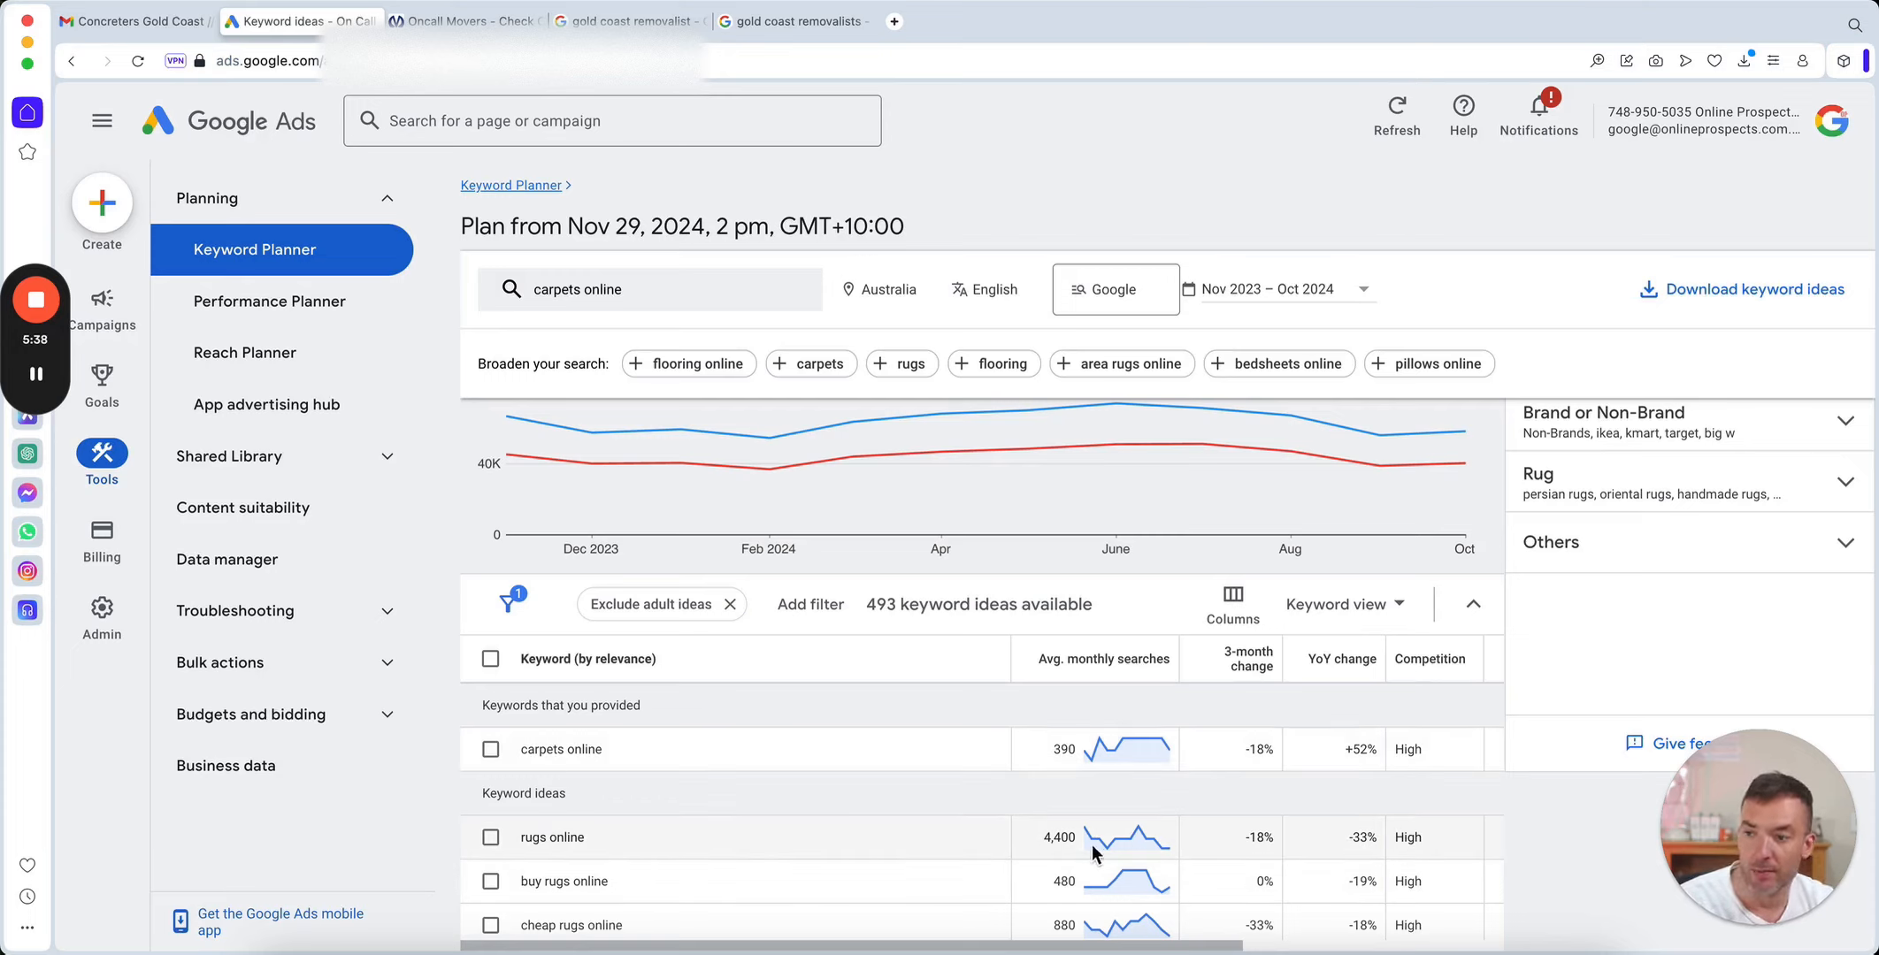
pyautogui.scroll(-1, 1066, 836)
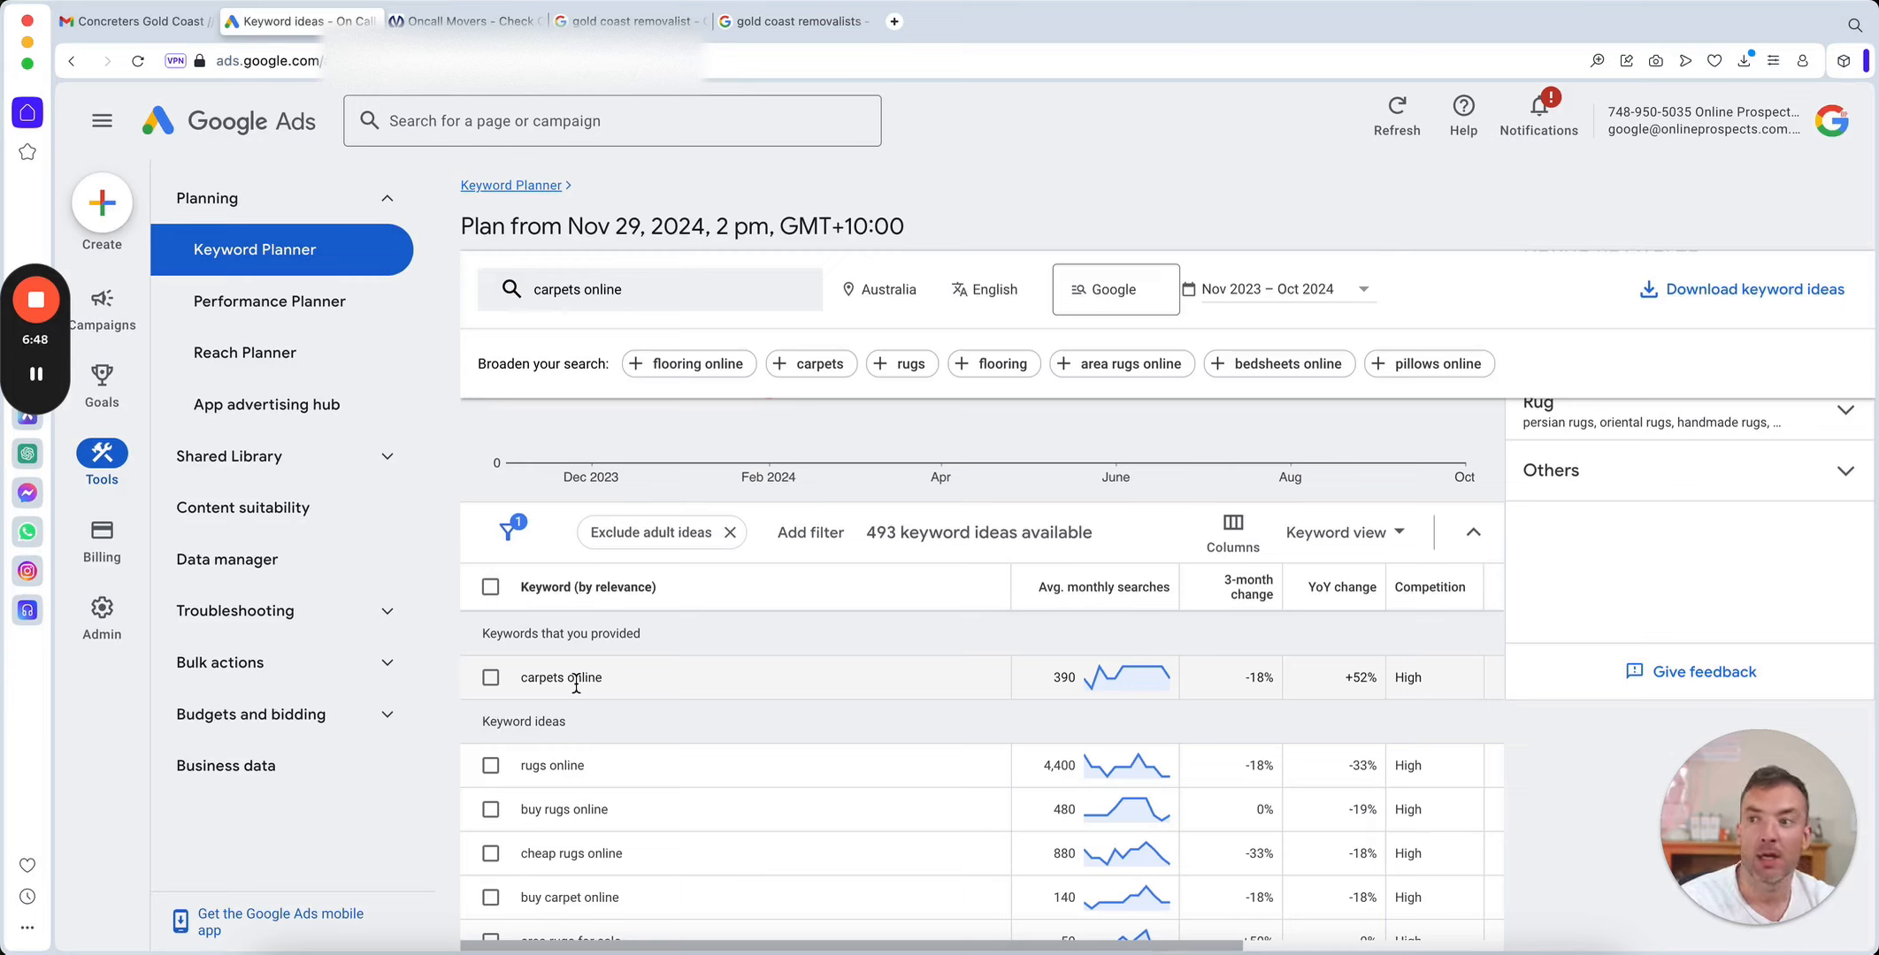
pyautogui.scroll(-3, 736, 665)
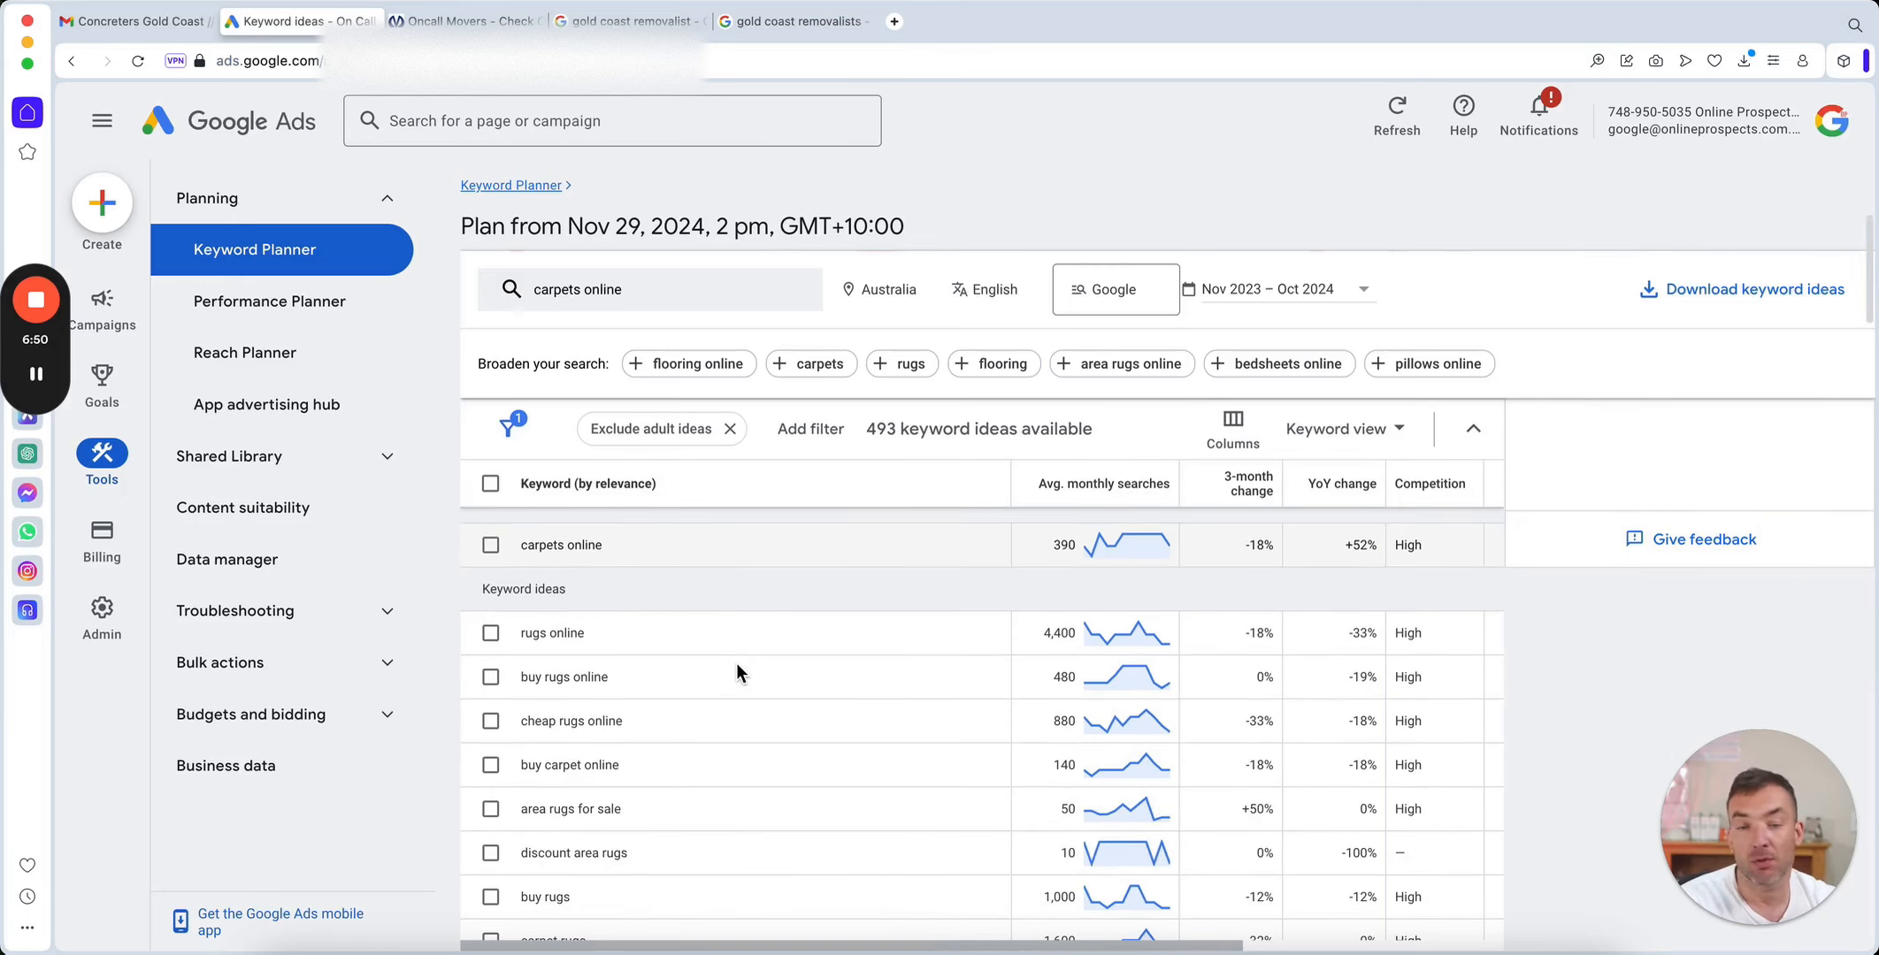